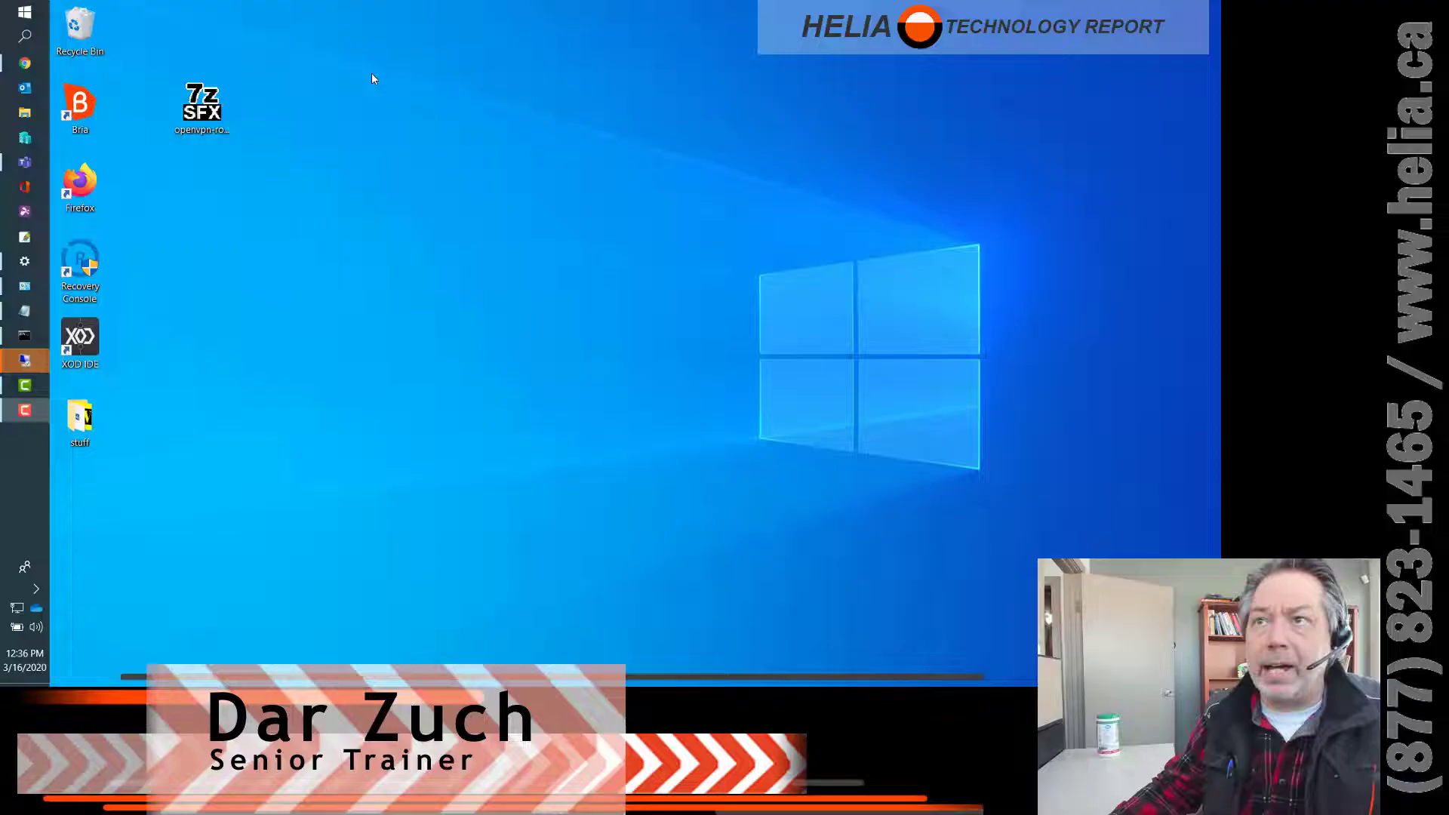
- Run the OpenVPN installer past the security warning, install the client and close the installer
click(201, 171)
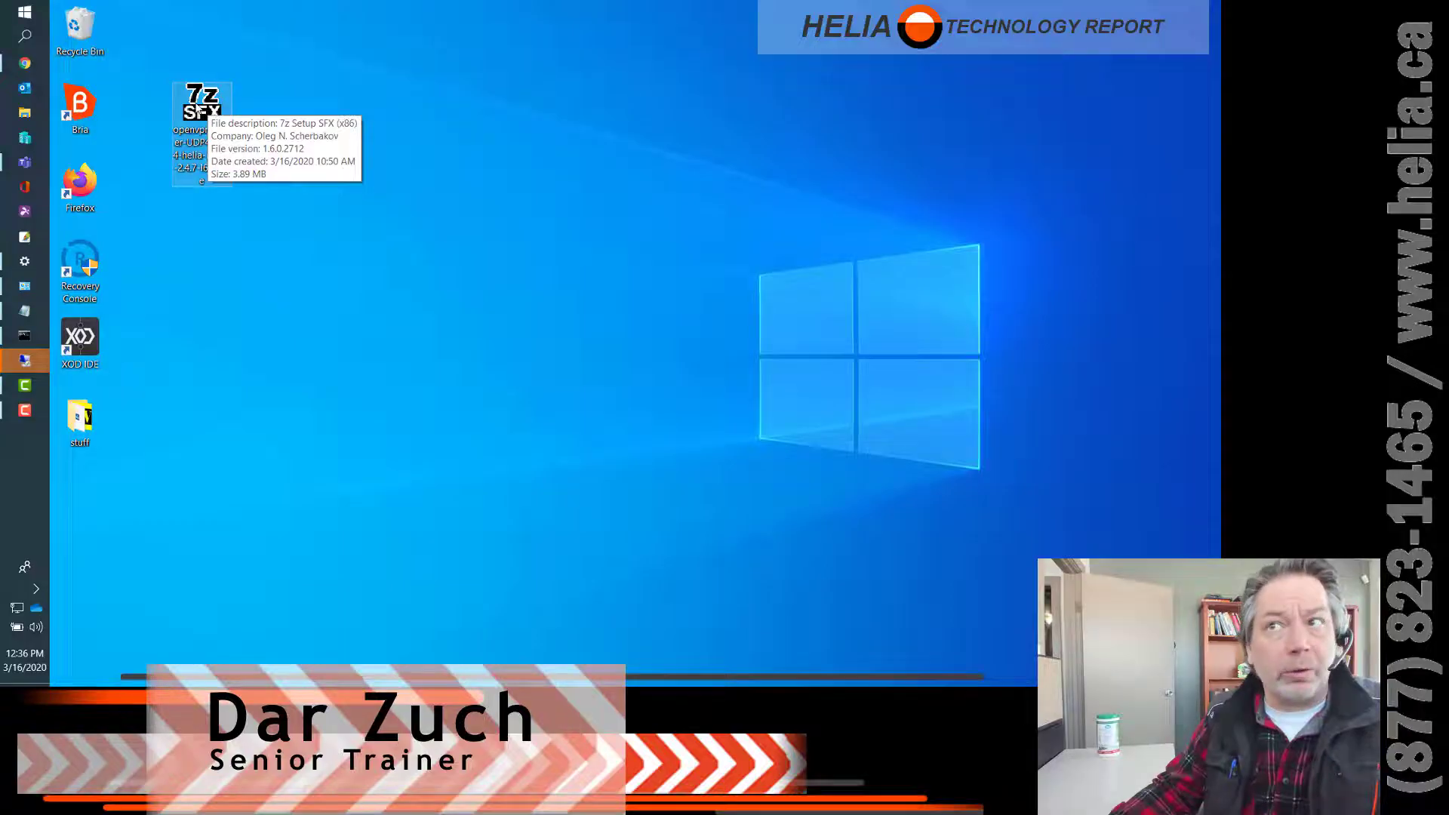
double_click(198, 109)
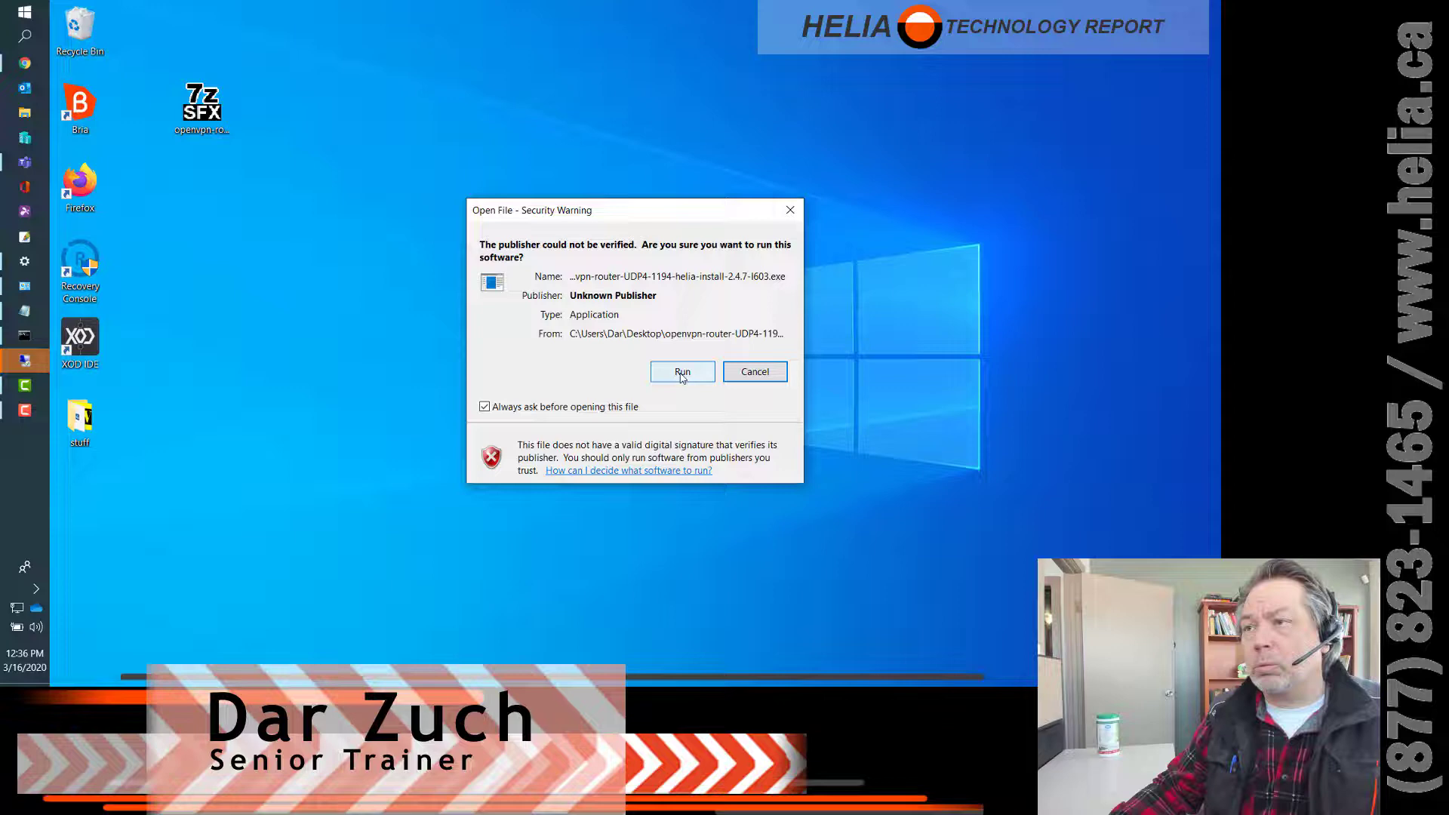
click(681, 373)
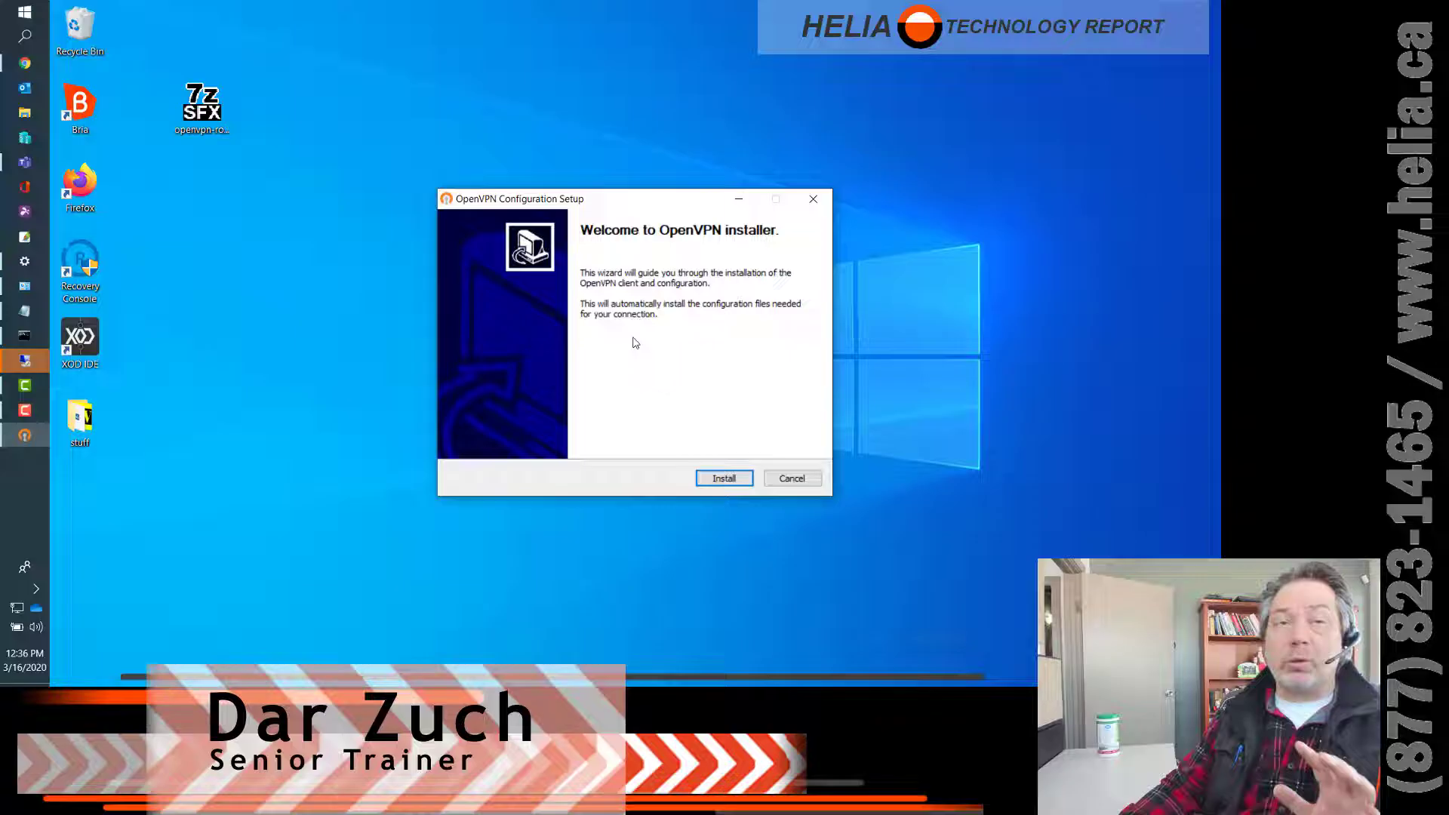
click(724, 478)
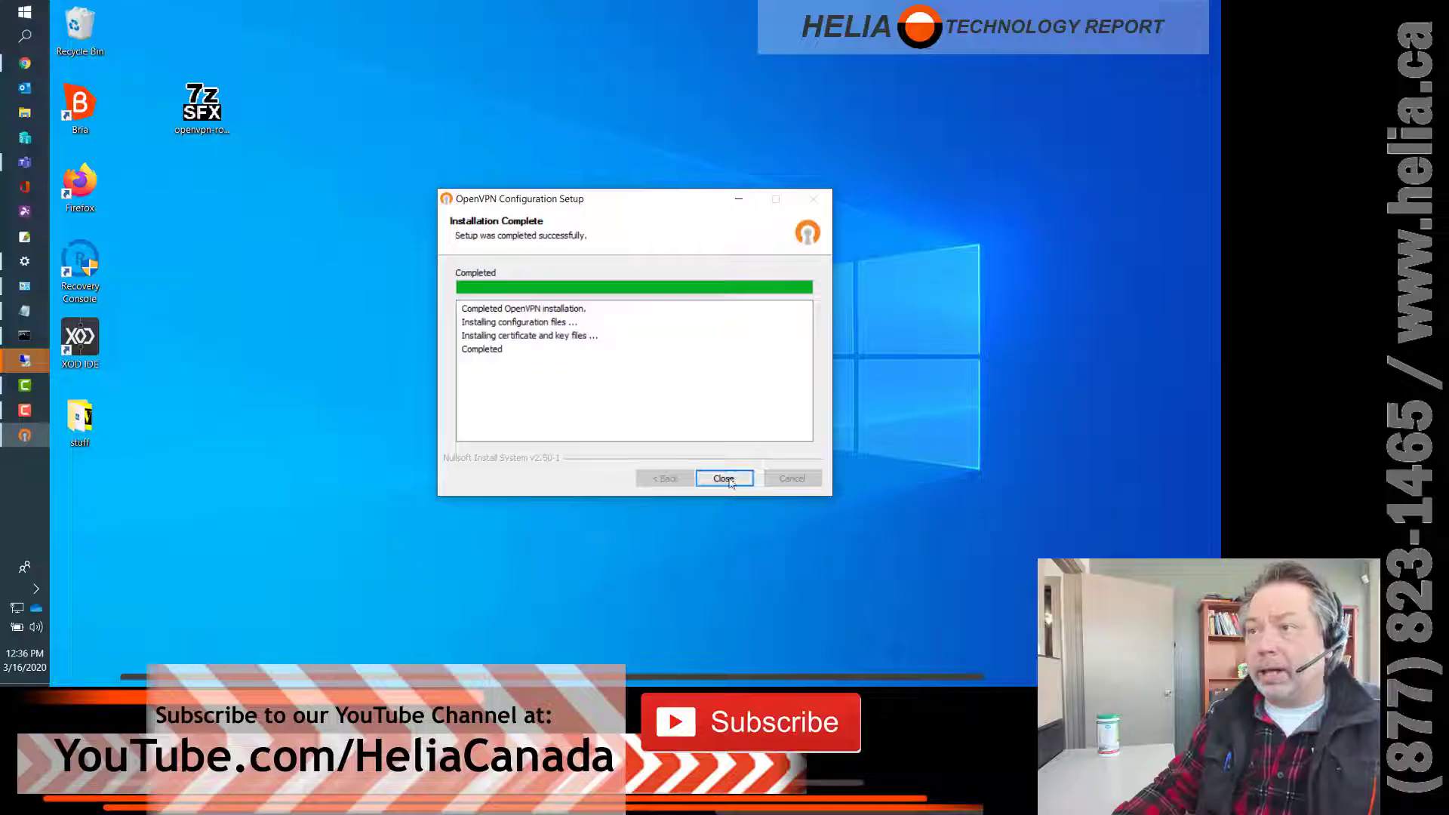
click(724, 478)
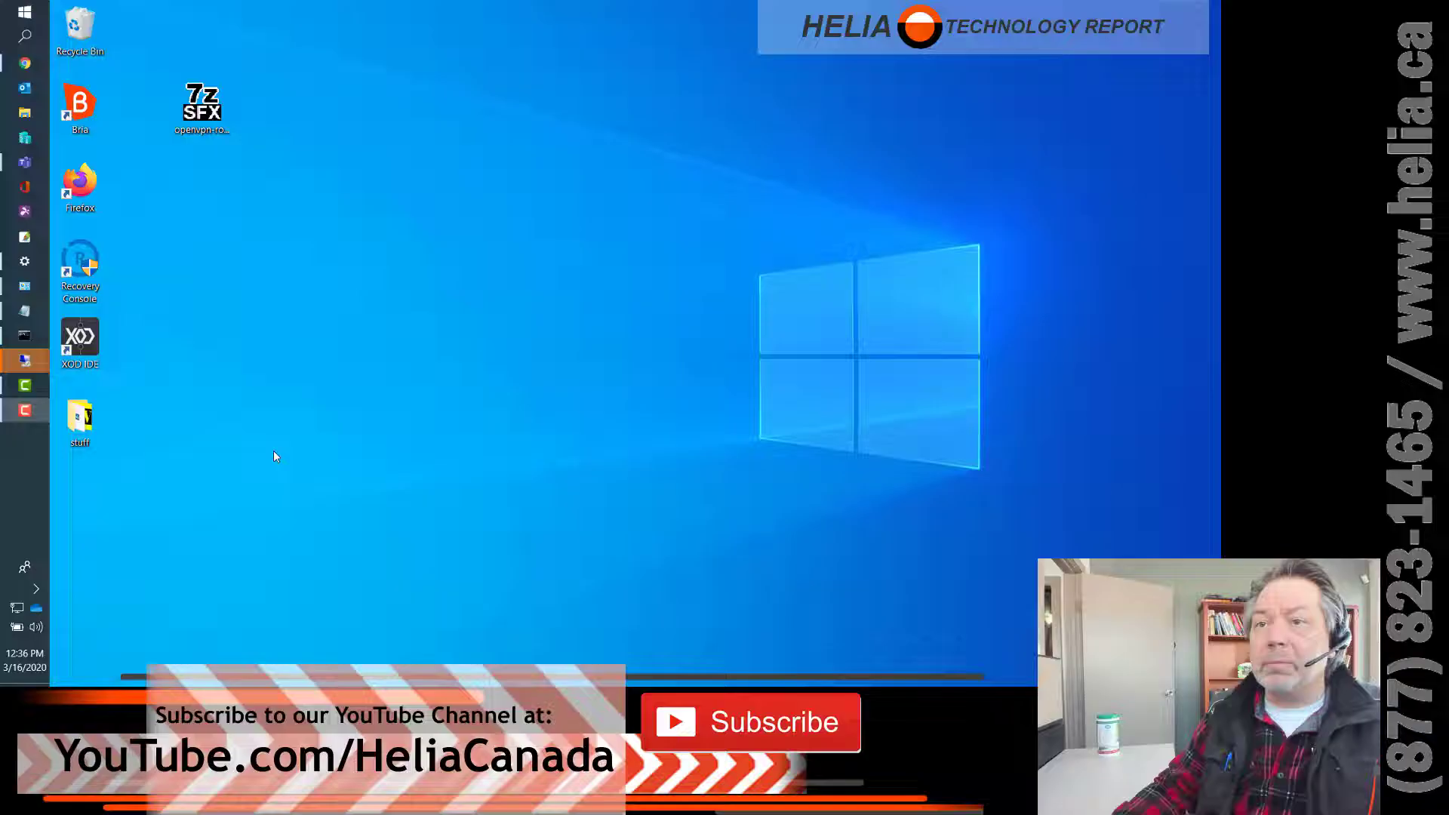
- Search Start for 'openvp' and launch OpenVPN GUI from the best match
click(37, 587)
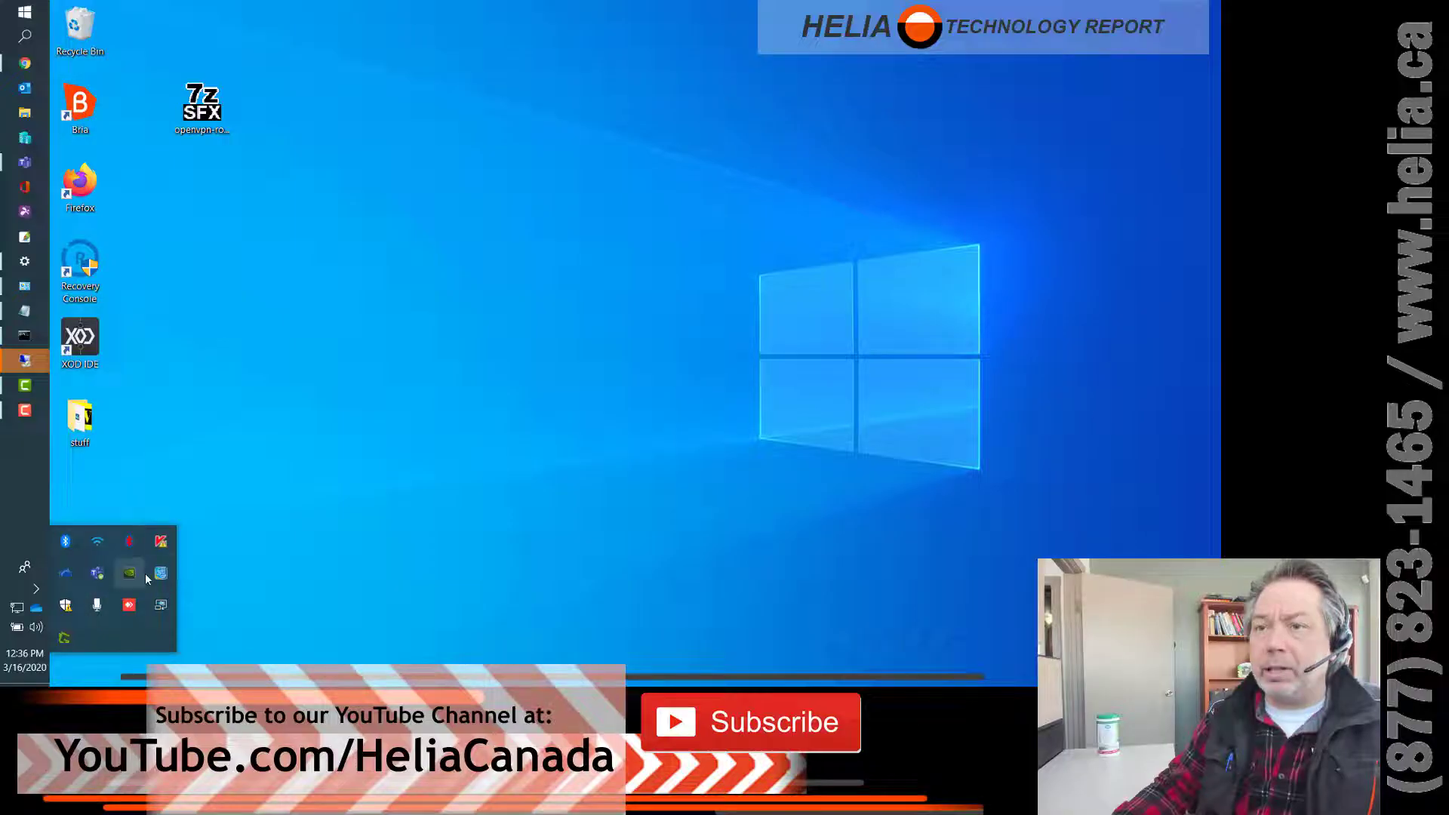
click(338, 447)
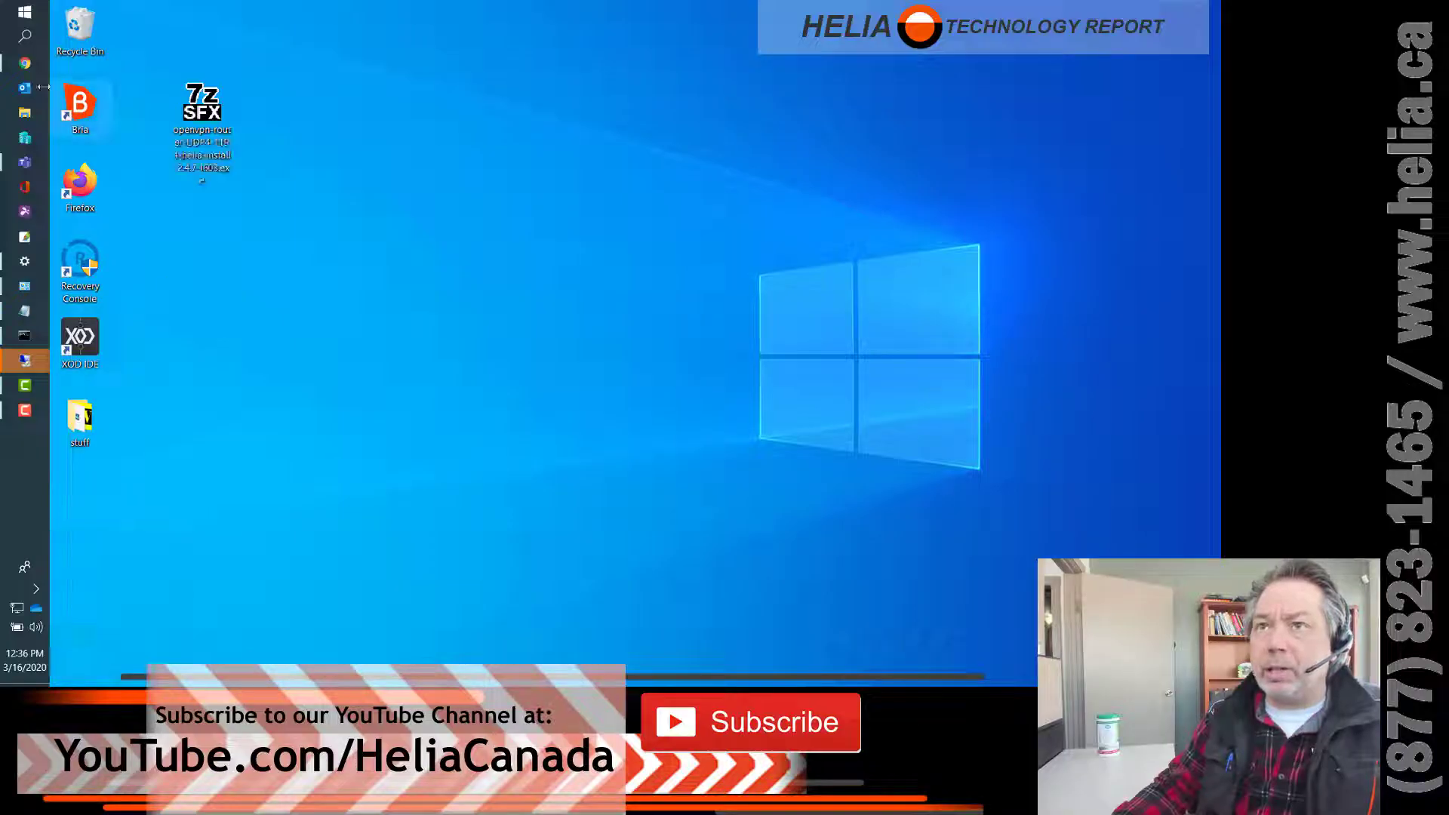
click(25, 14)
text(open)
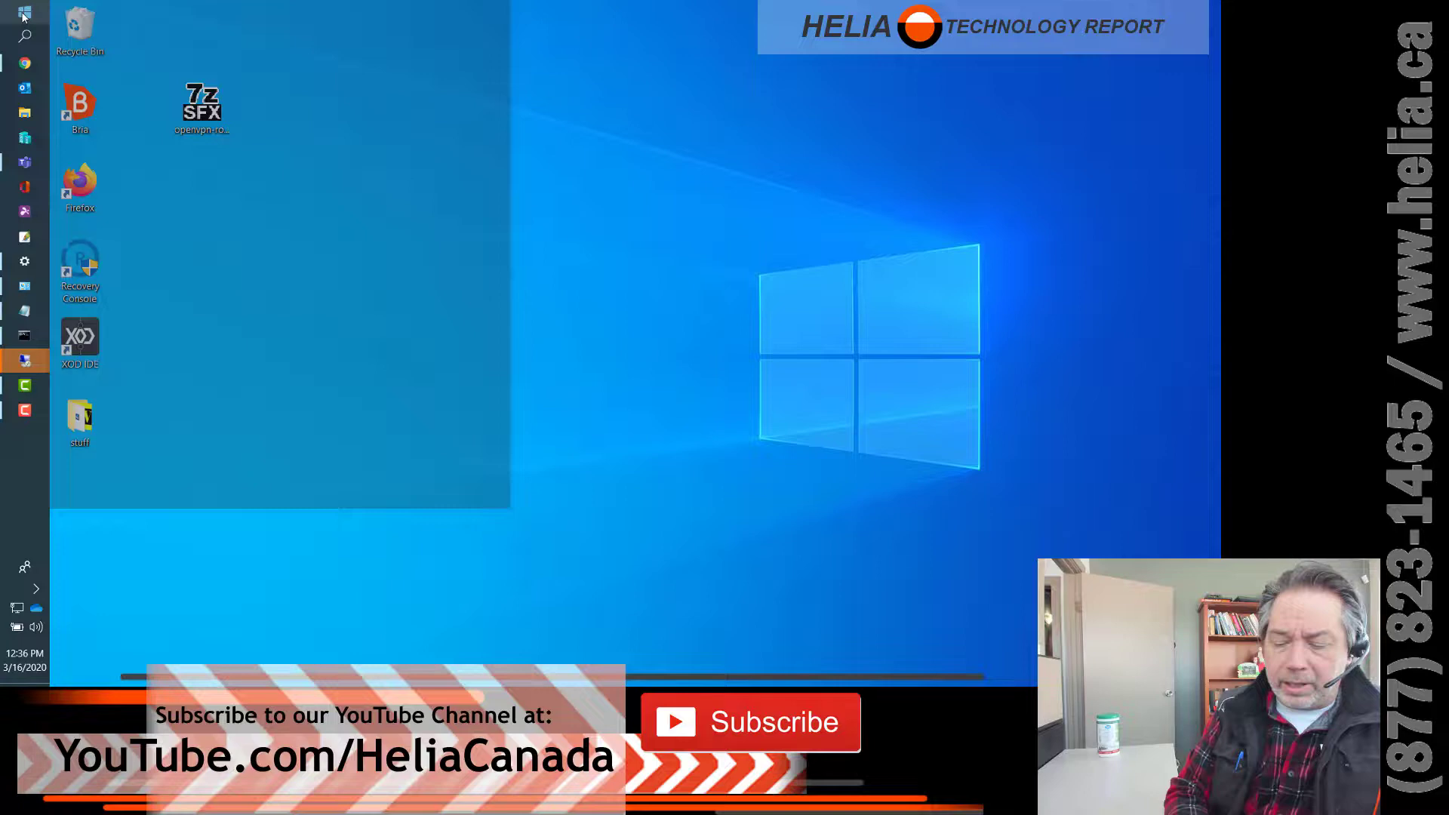
text(vp)
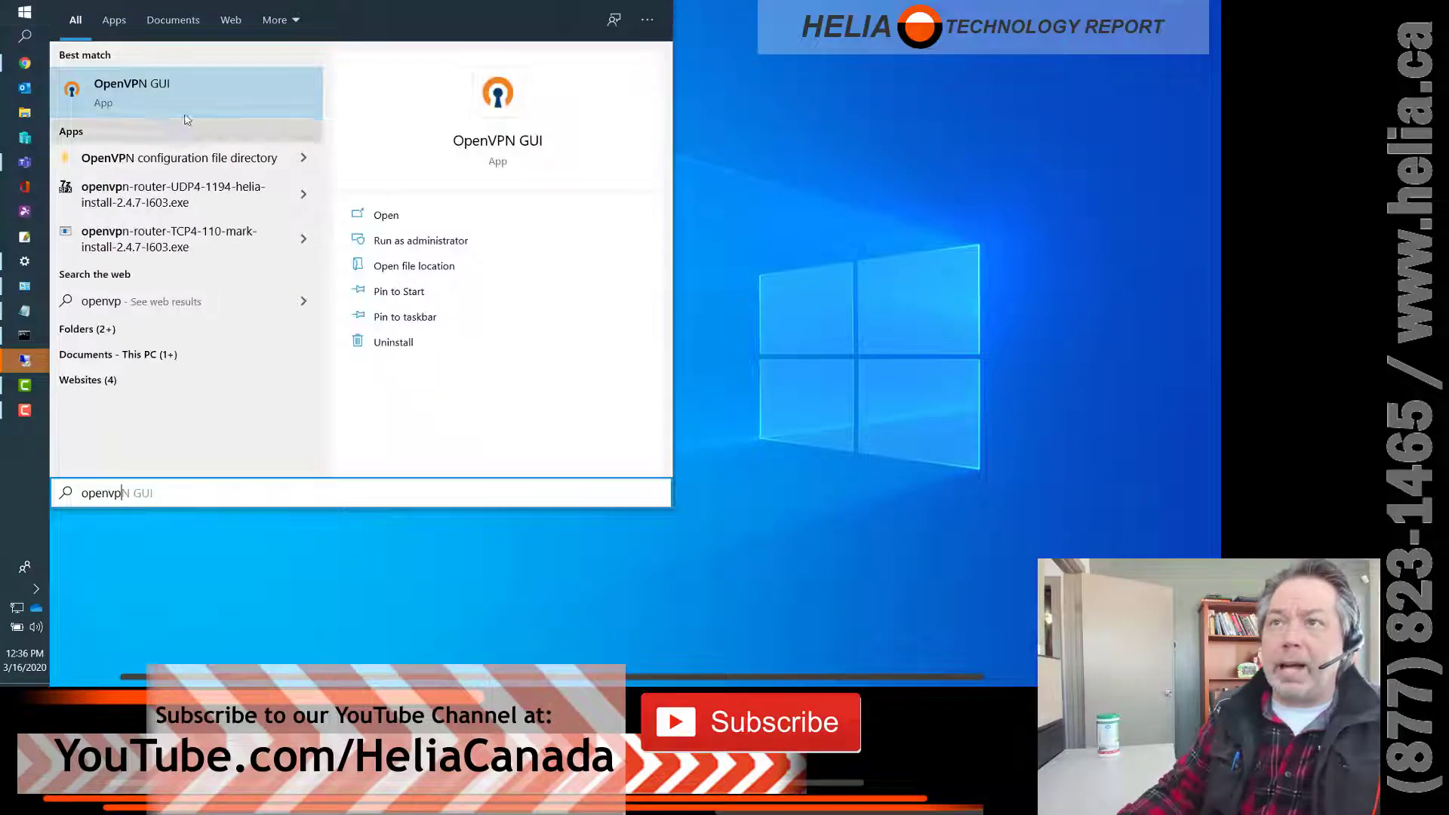
click(136, 102)
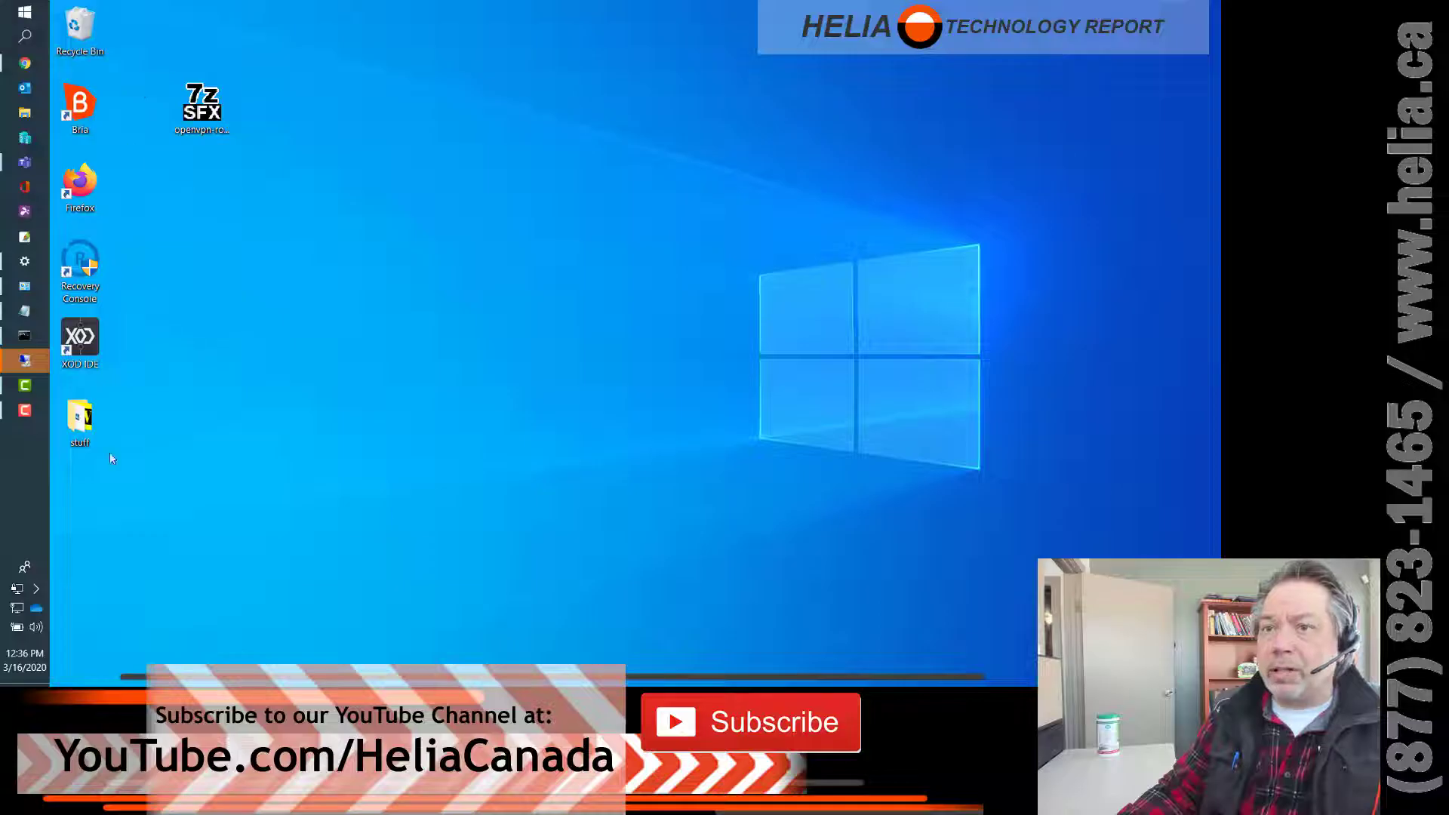
- Connect to the office with the router-UDP4-1194-helia-config profile from the tray menu
right_click(19, 593)
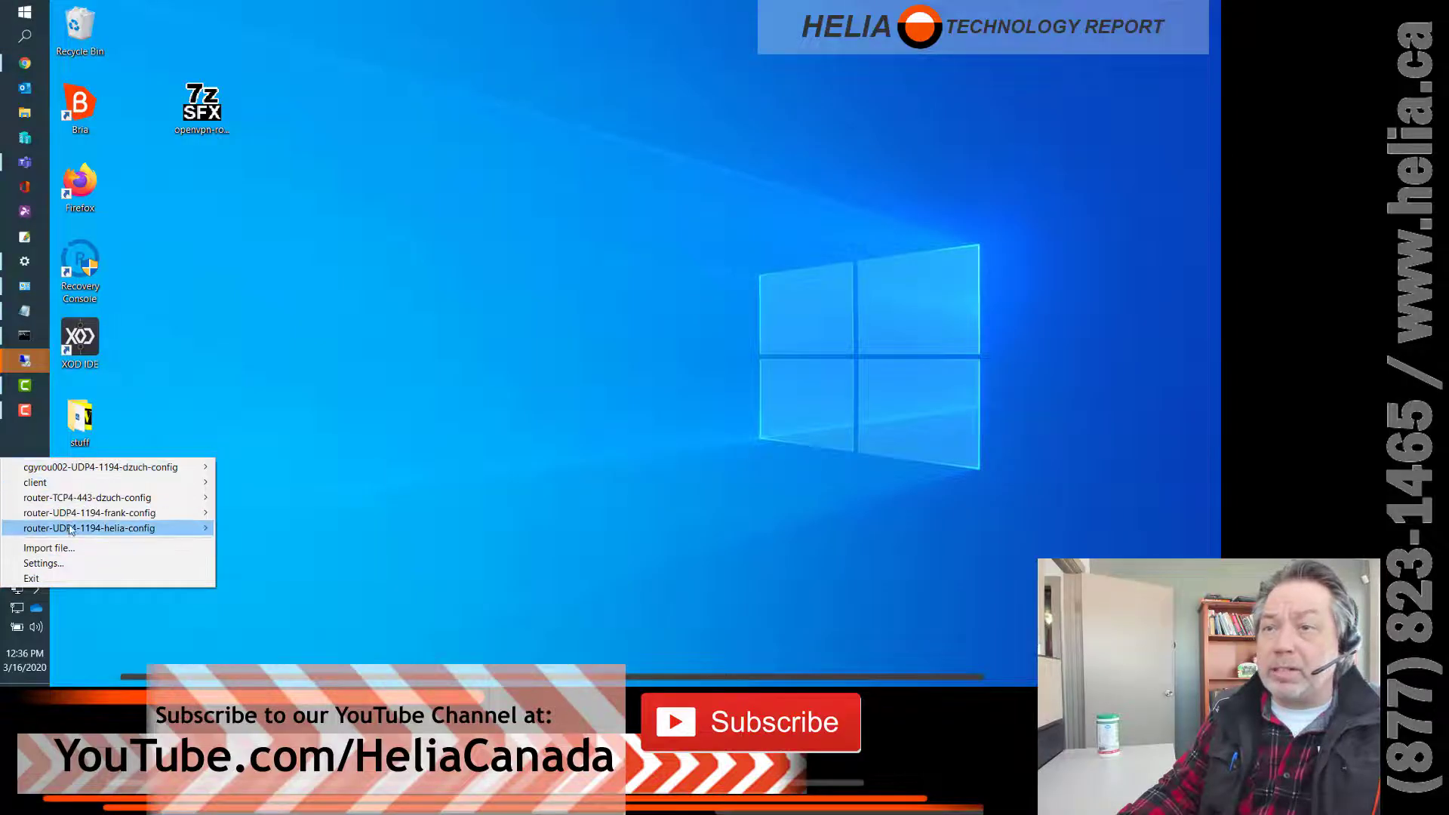
mouse_move(73, 534)
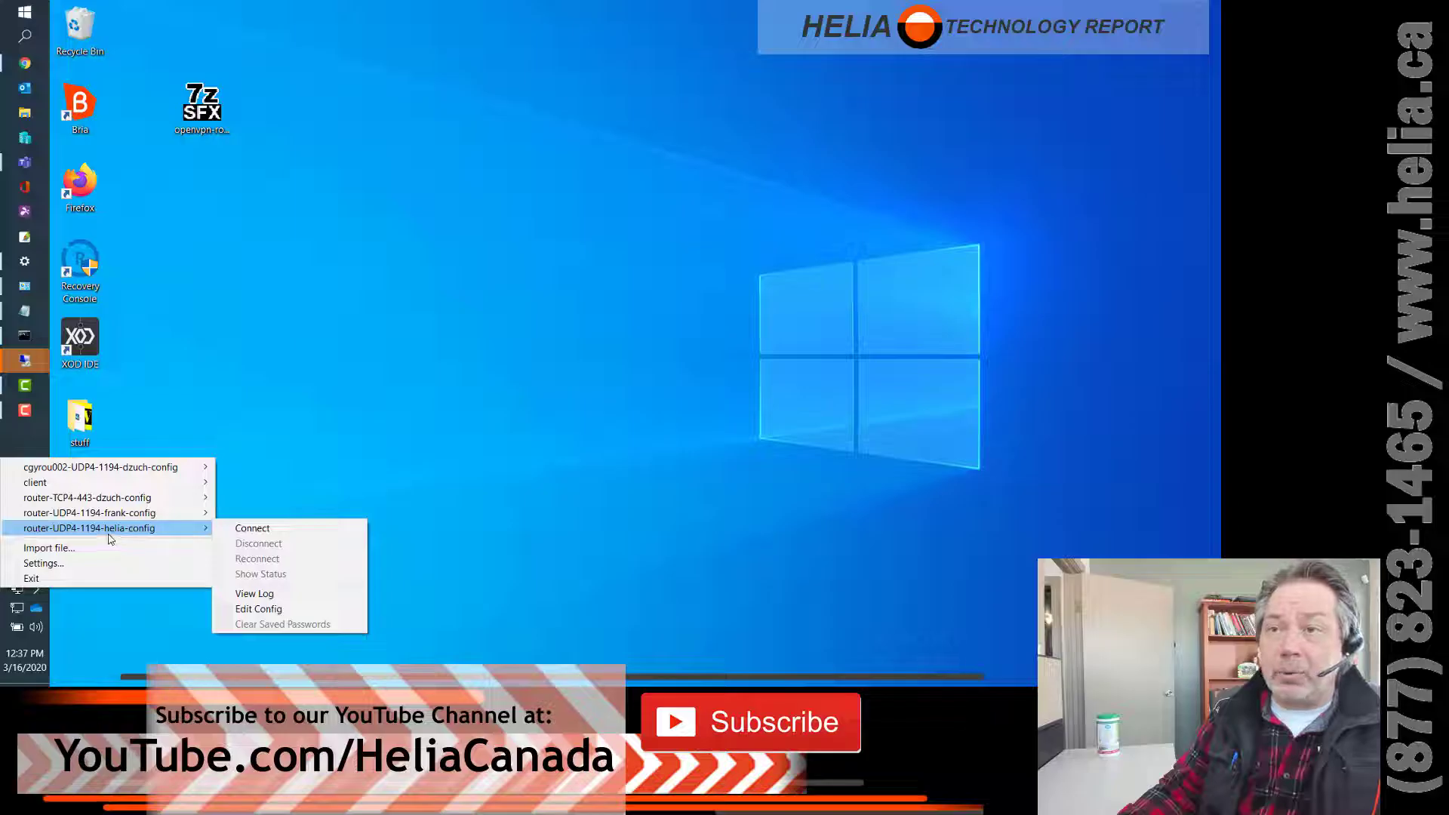
click(260, 531)
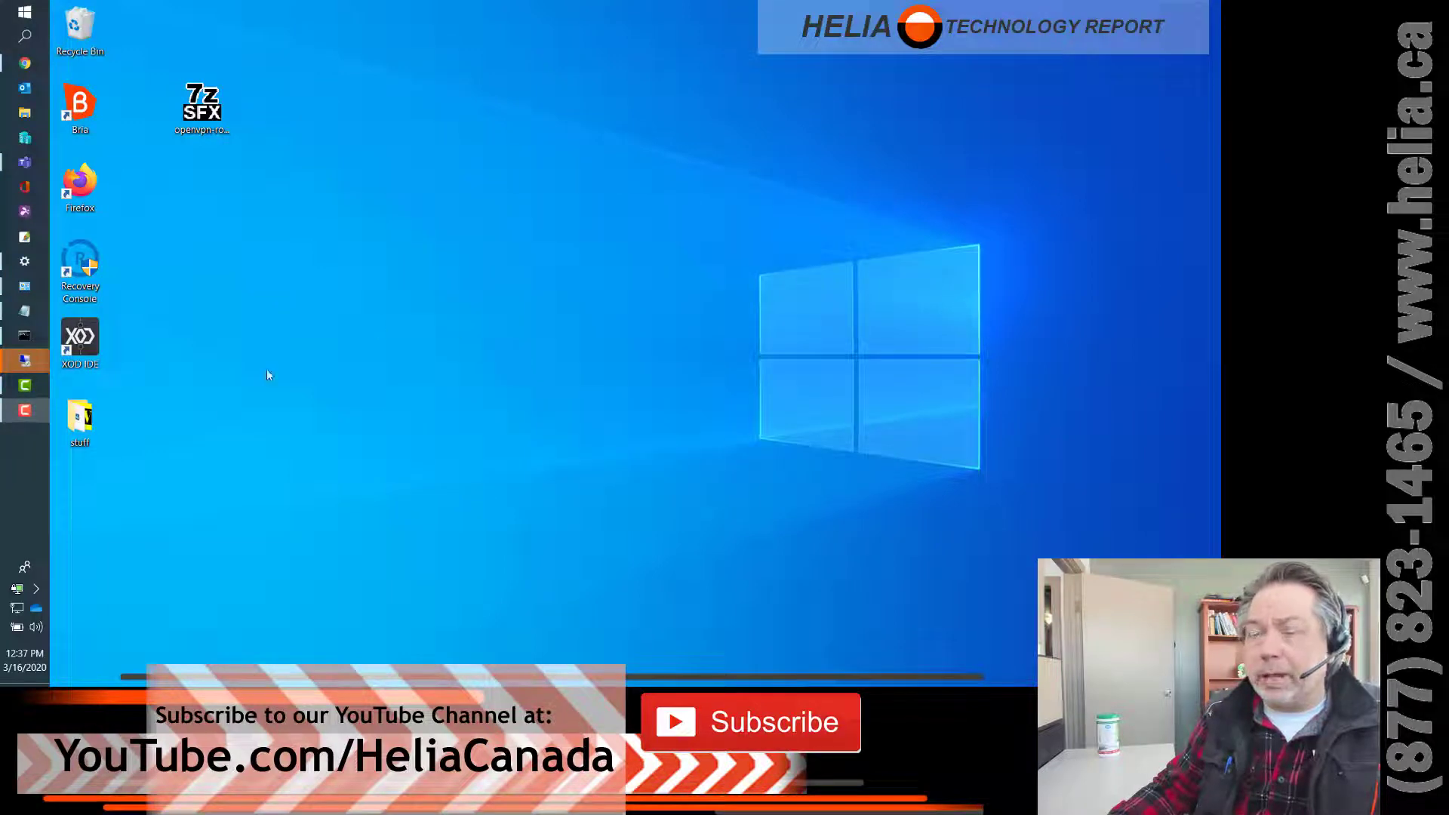
- Check the OpenVPN tray icon status to confirm the tunnel is up with IP 10.10.3.3
mouse_move(18, 592)
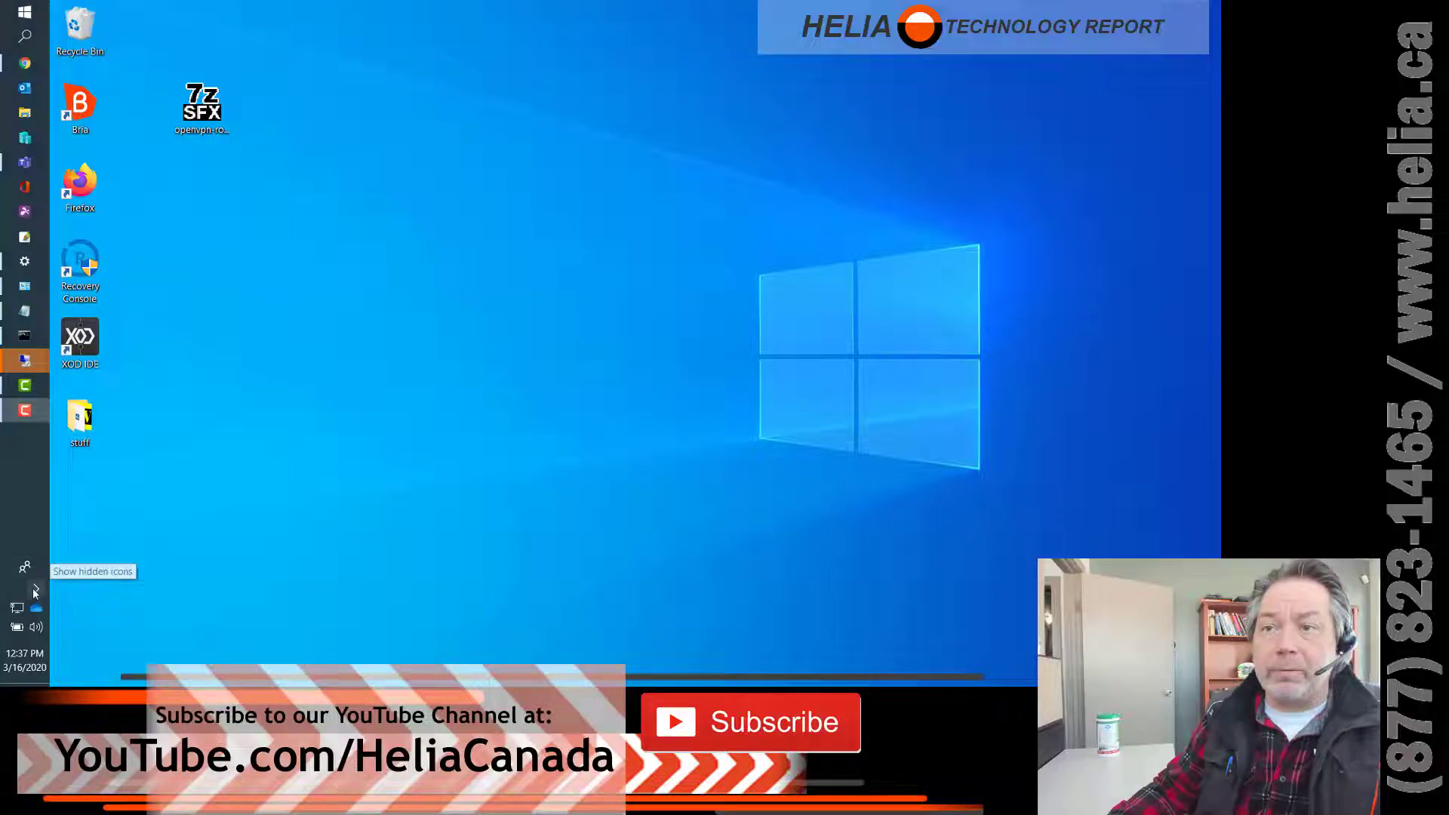
click(35, 591)
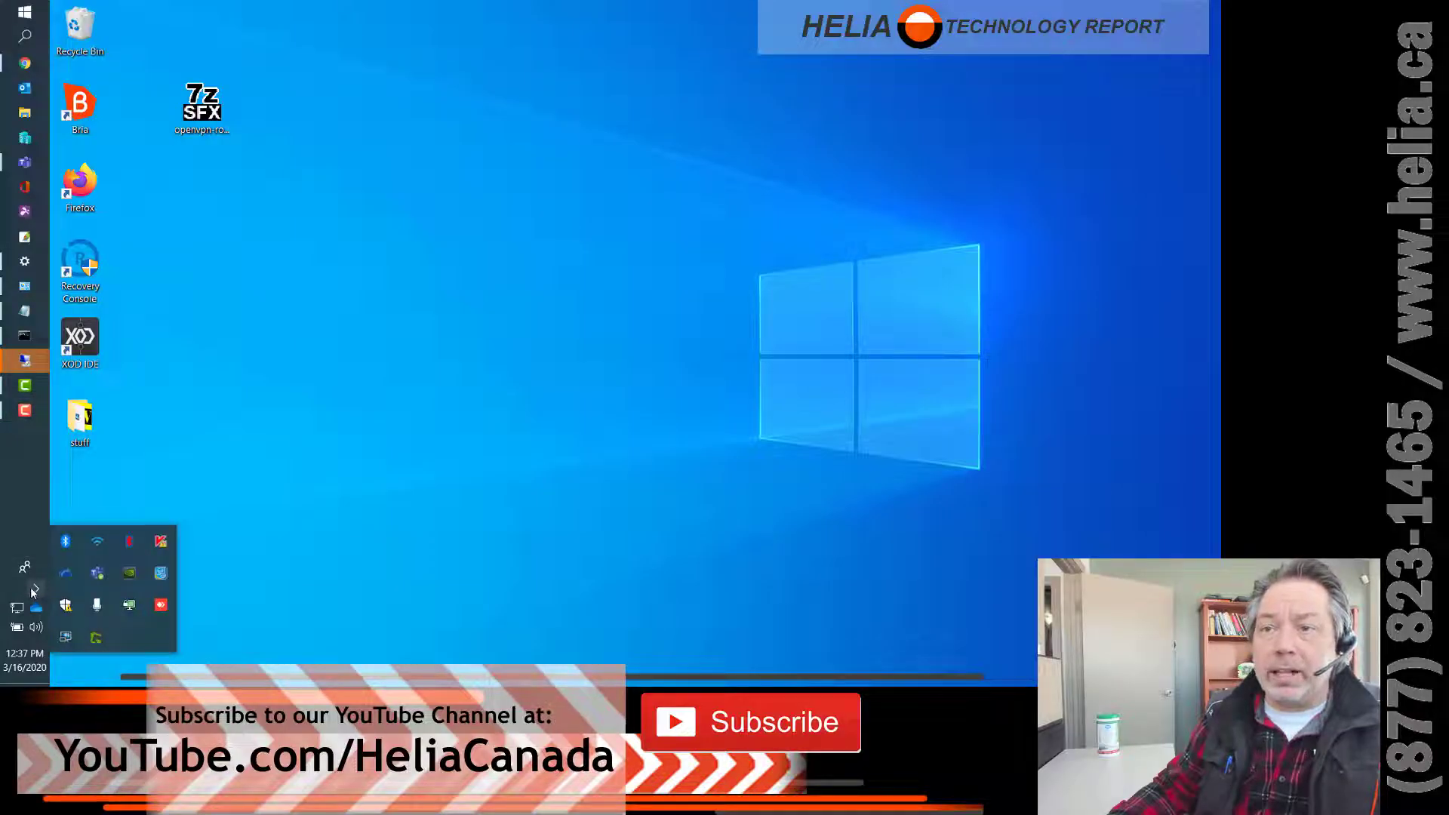
mouse_move(129, 613)
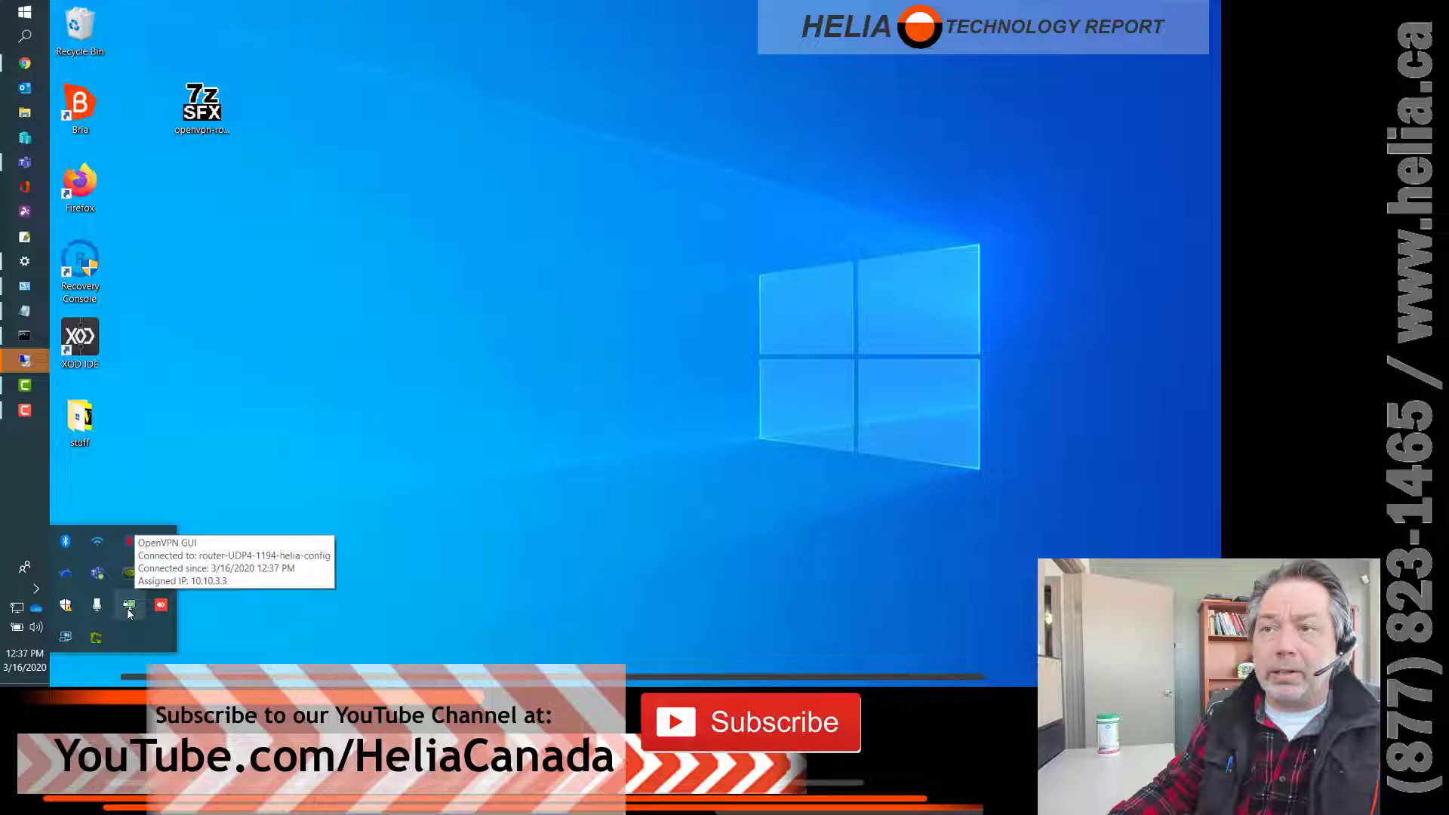
click(322, 377)
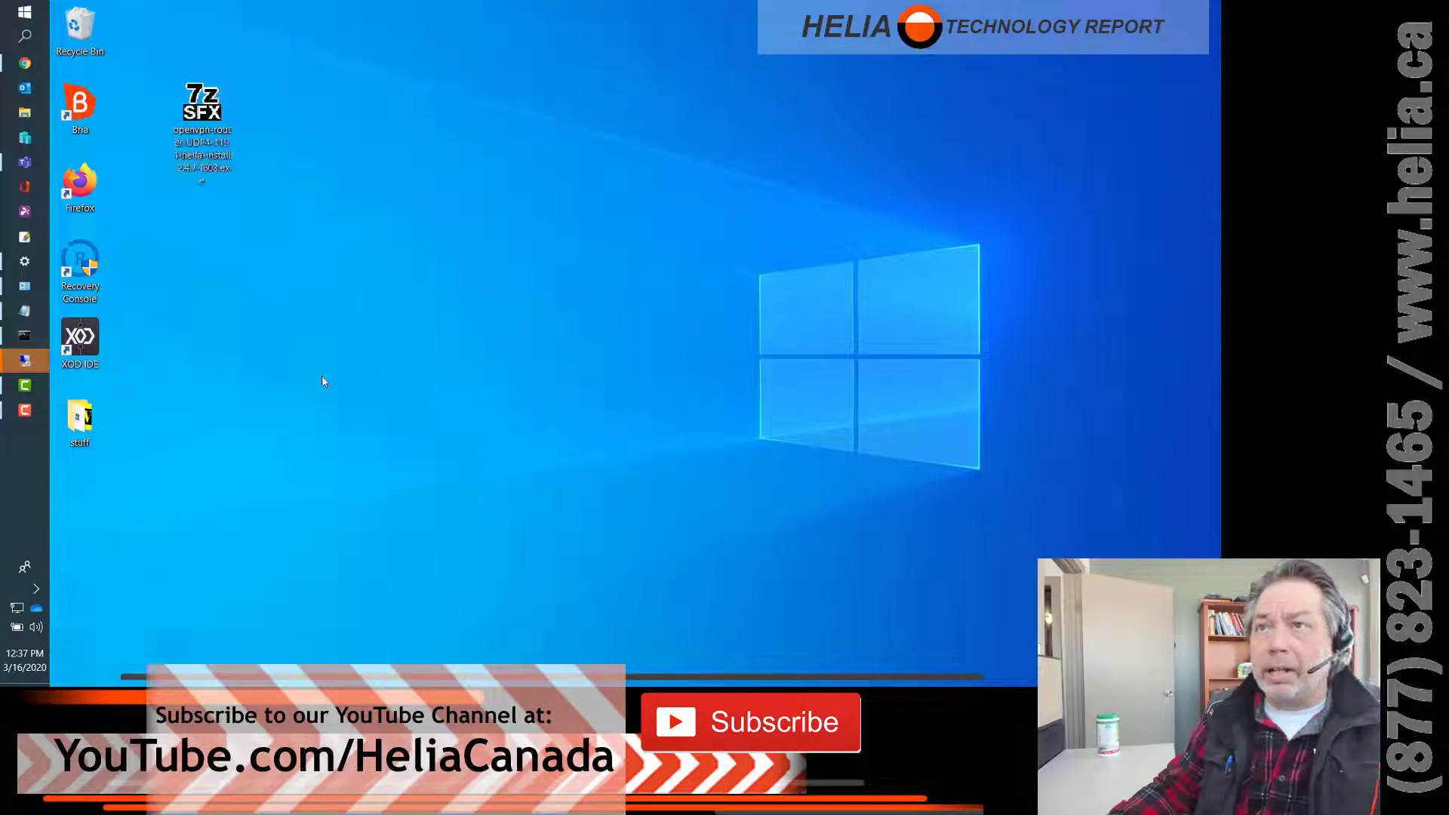
- Search Start for 'remote' and open Remote Desktop Connection with the saved computer name
click(24, 13)
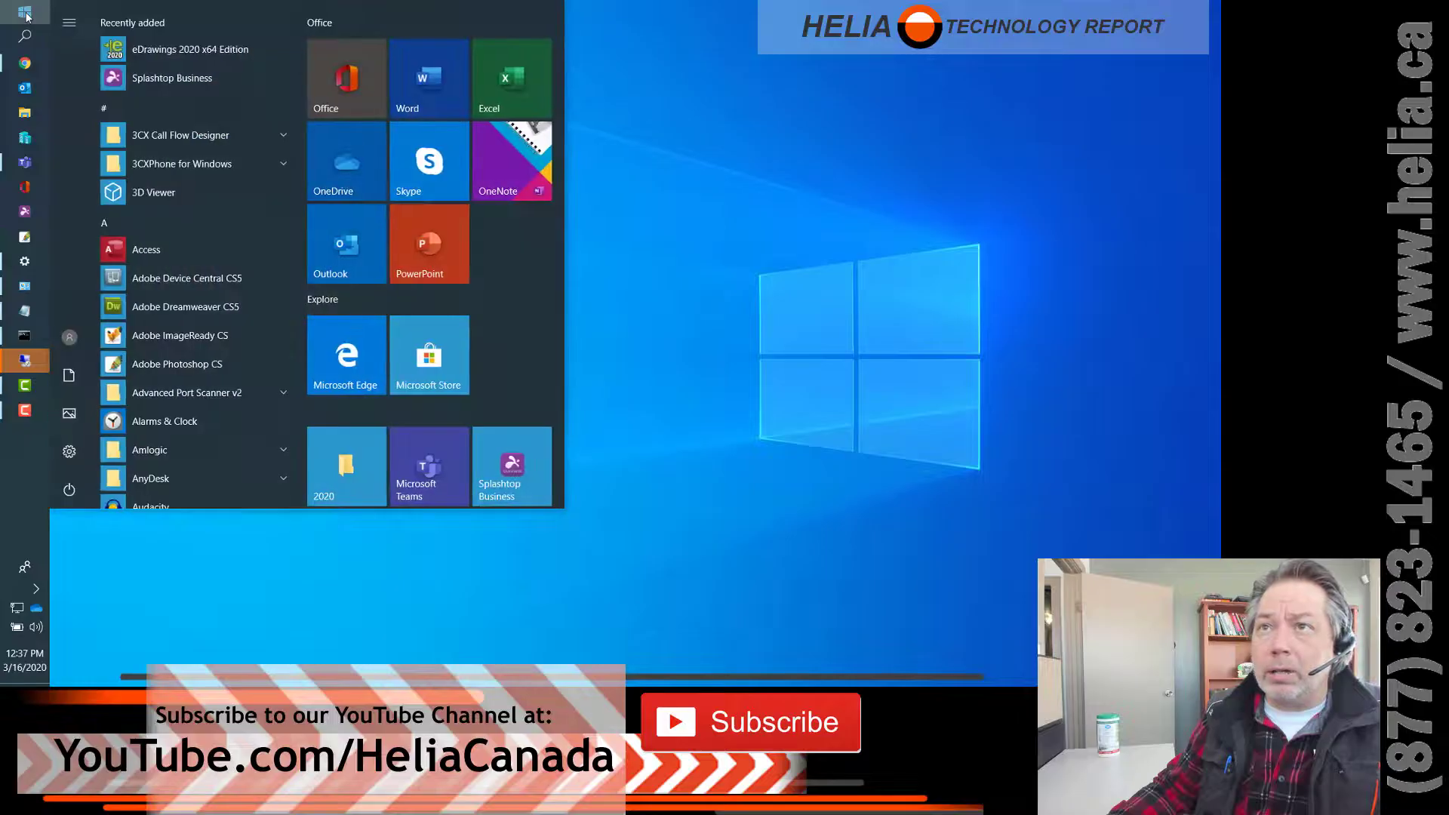
text(re)
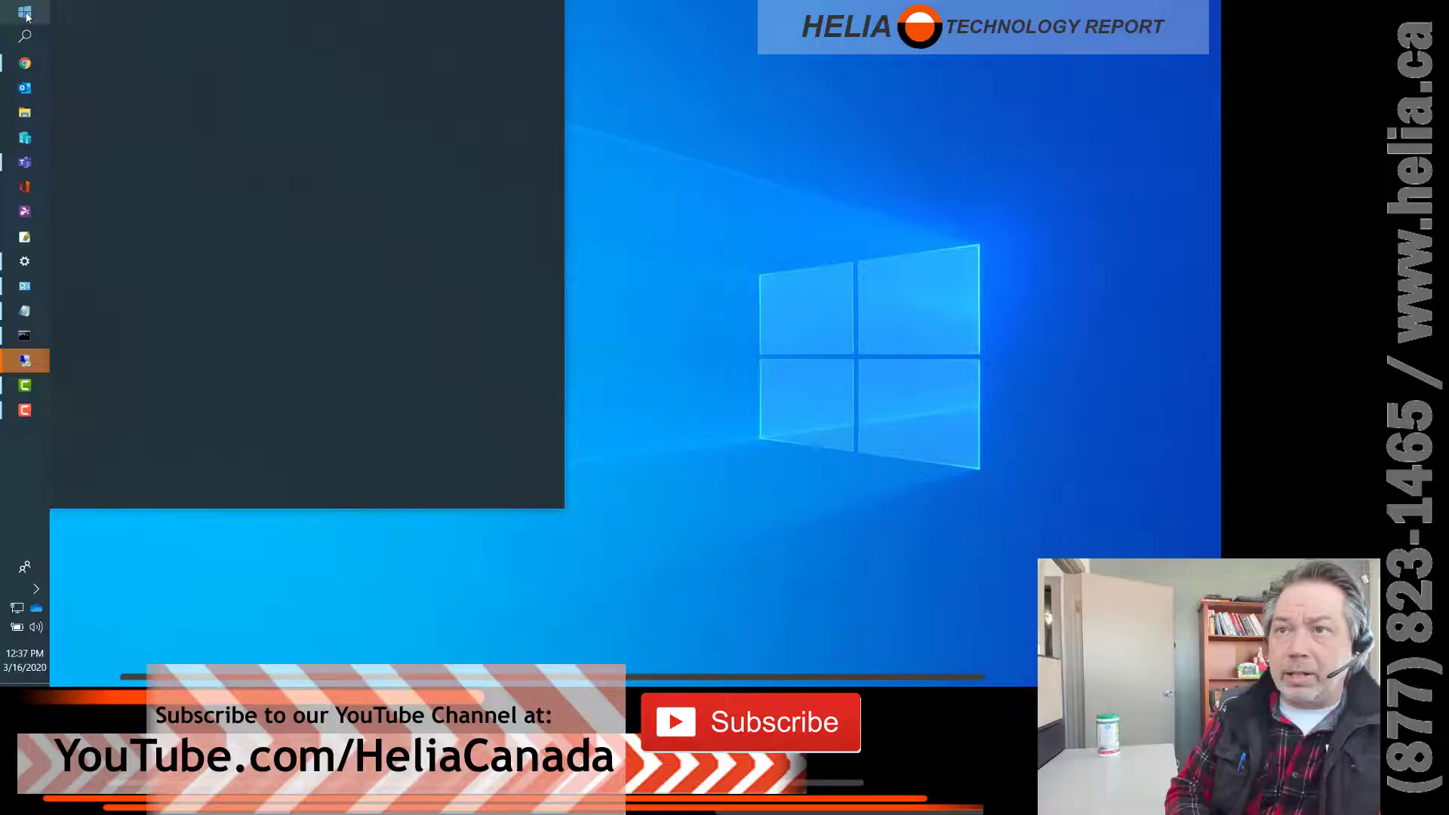
text(mote)
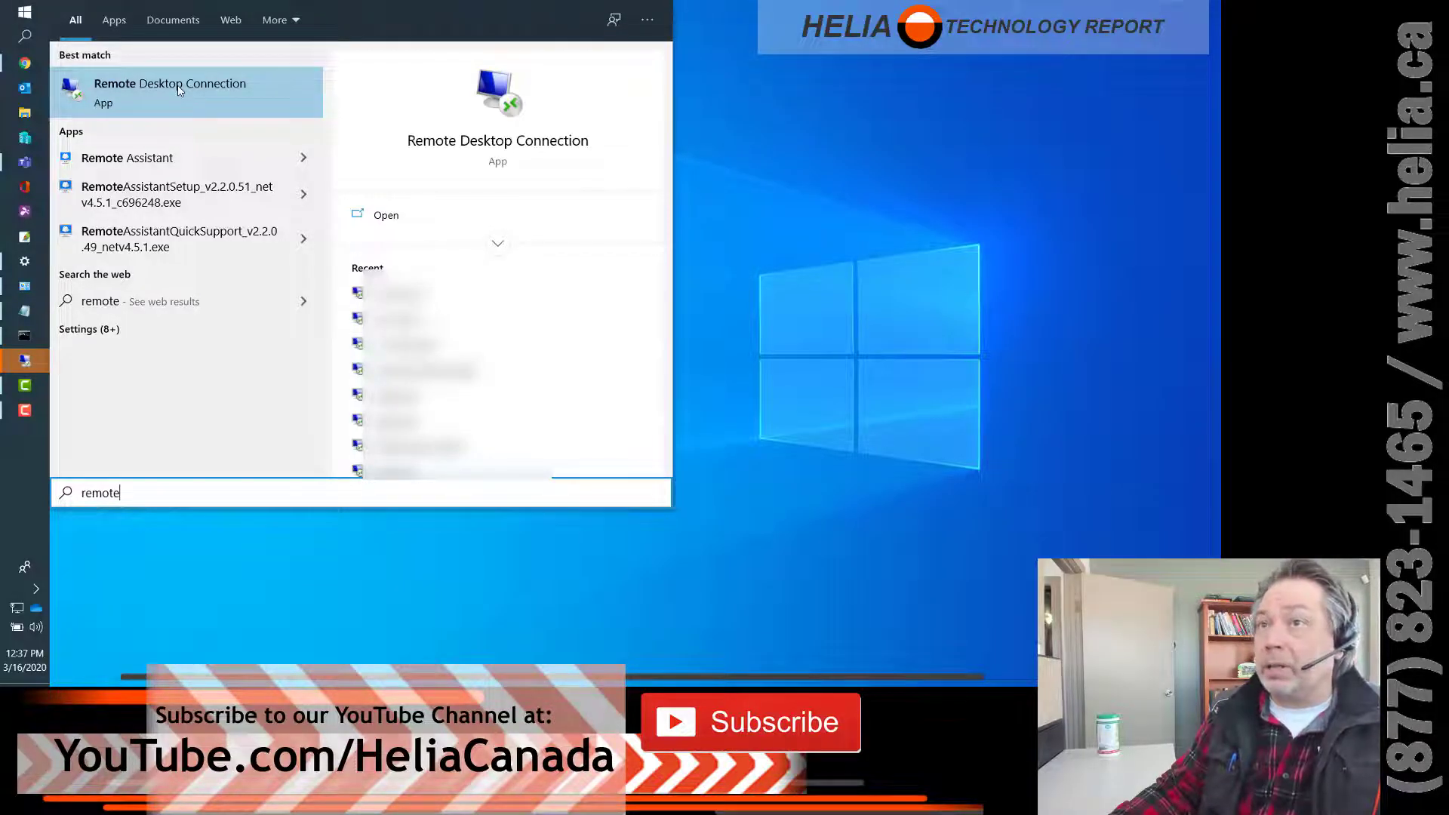
click(180, 89)
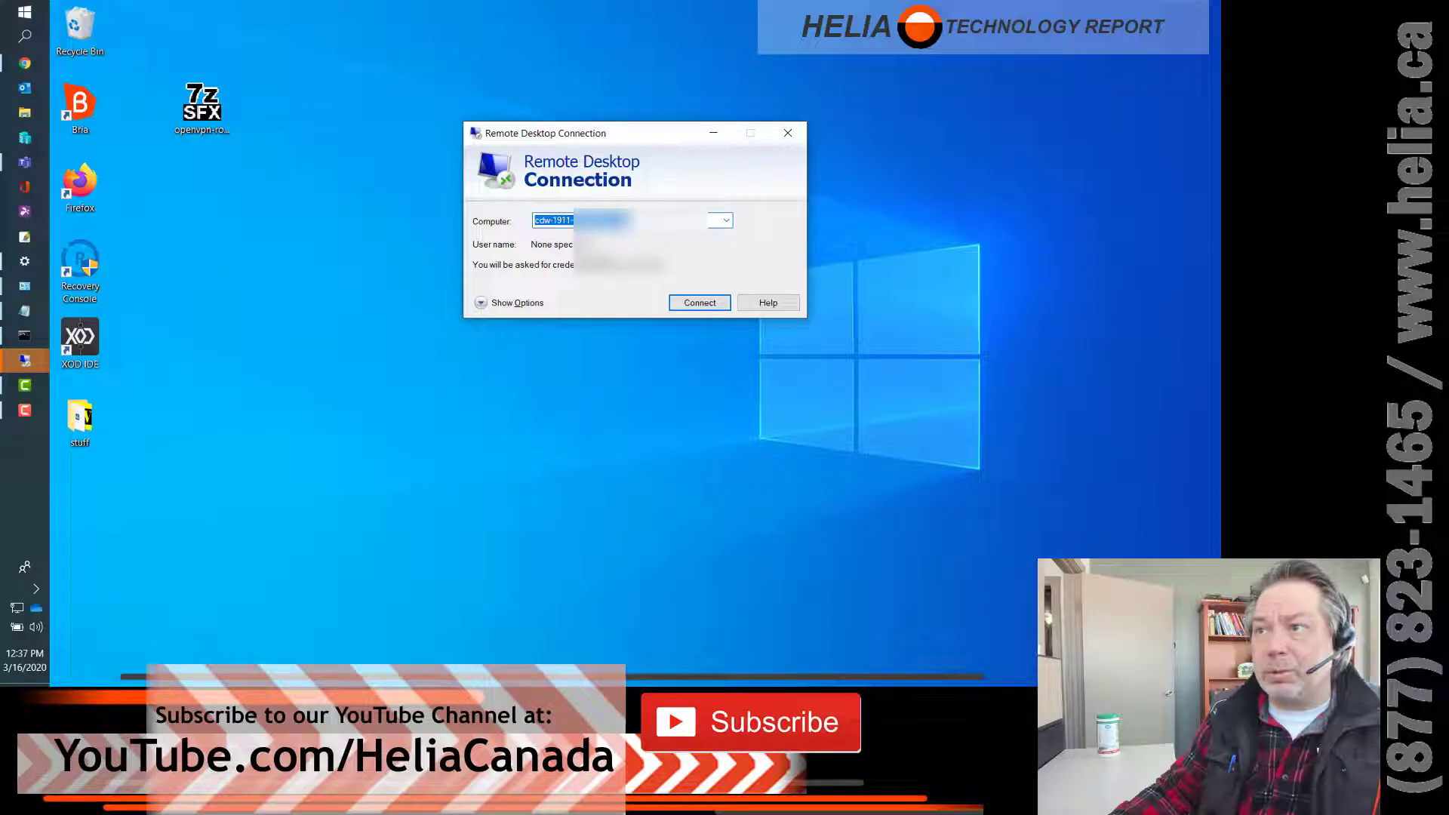
- Start connecting to the office computer and choose to sign in with a different account
click(706, 306)
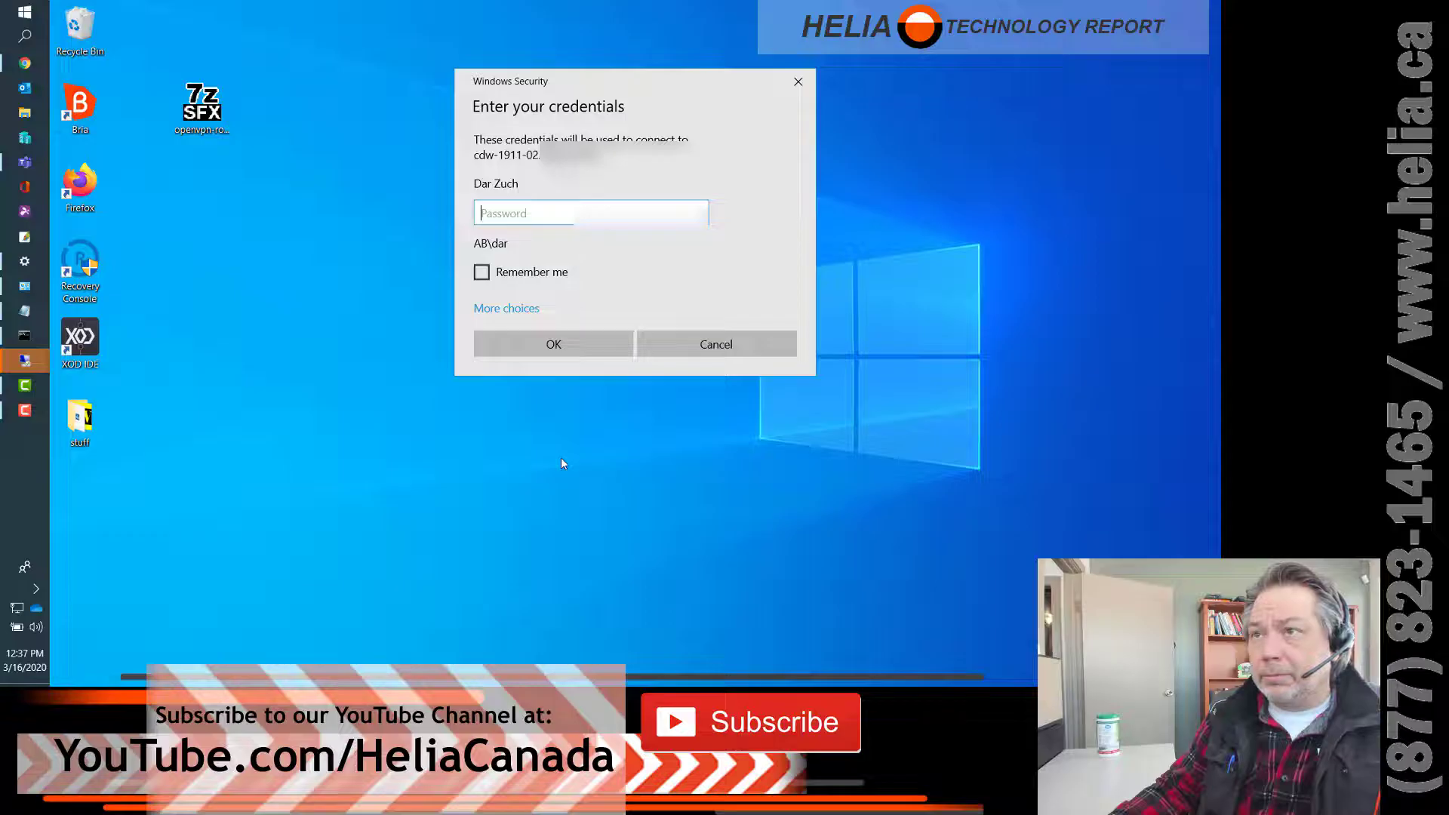
click(508, 311)
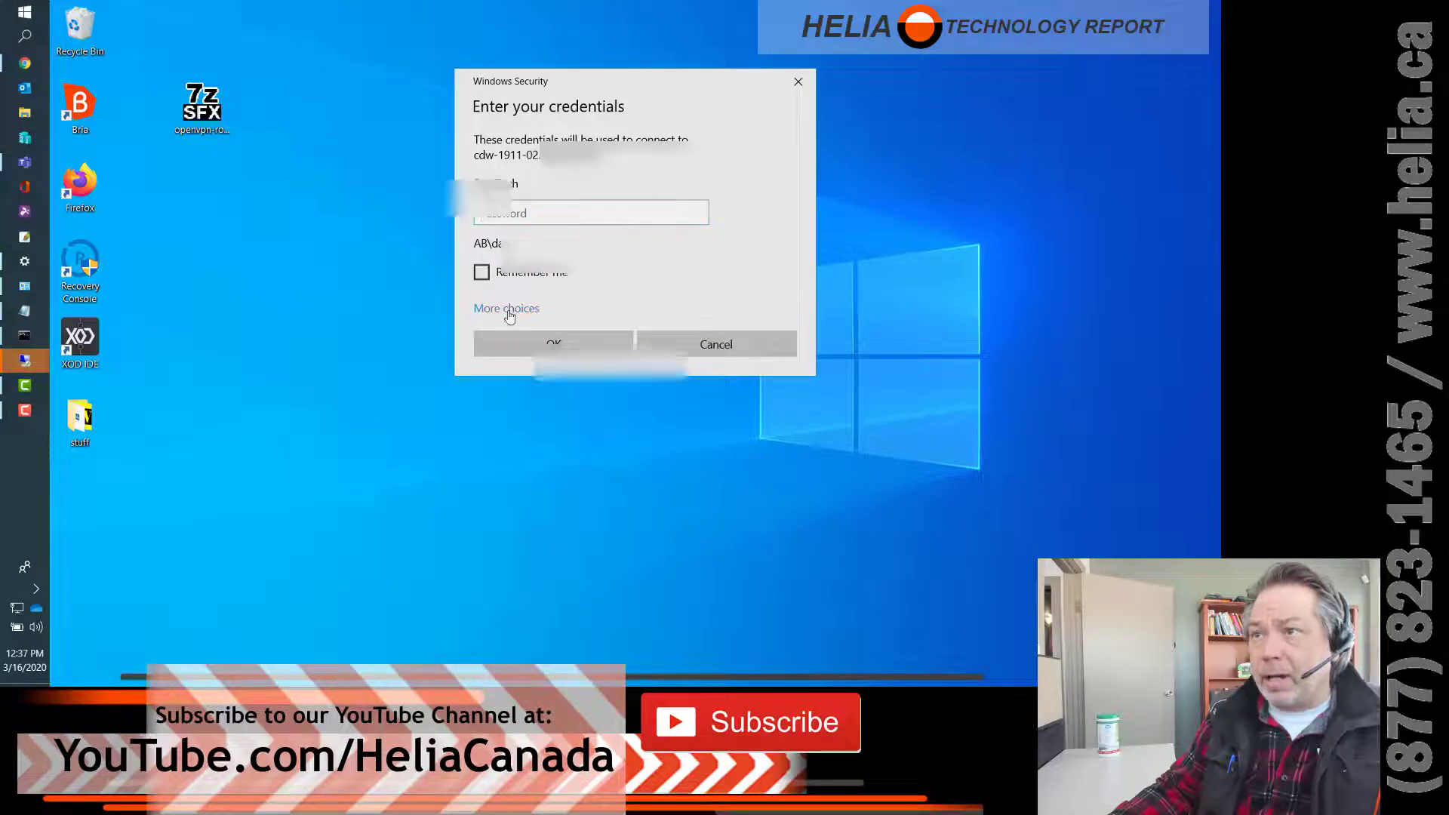
click(588, 441)
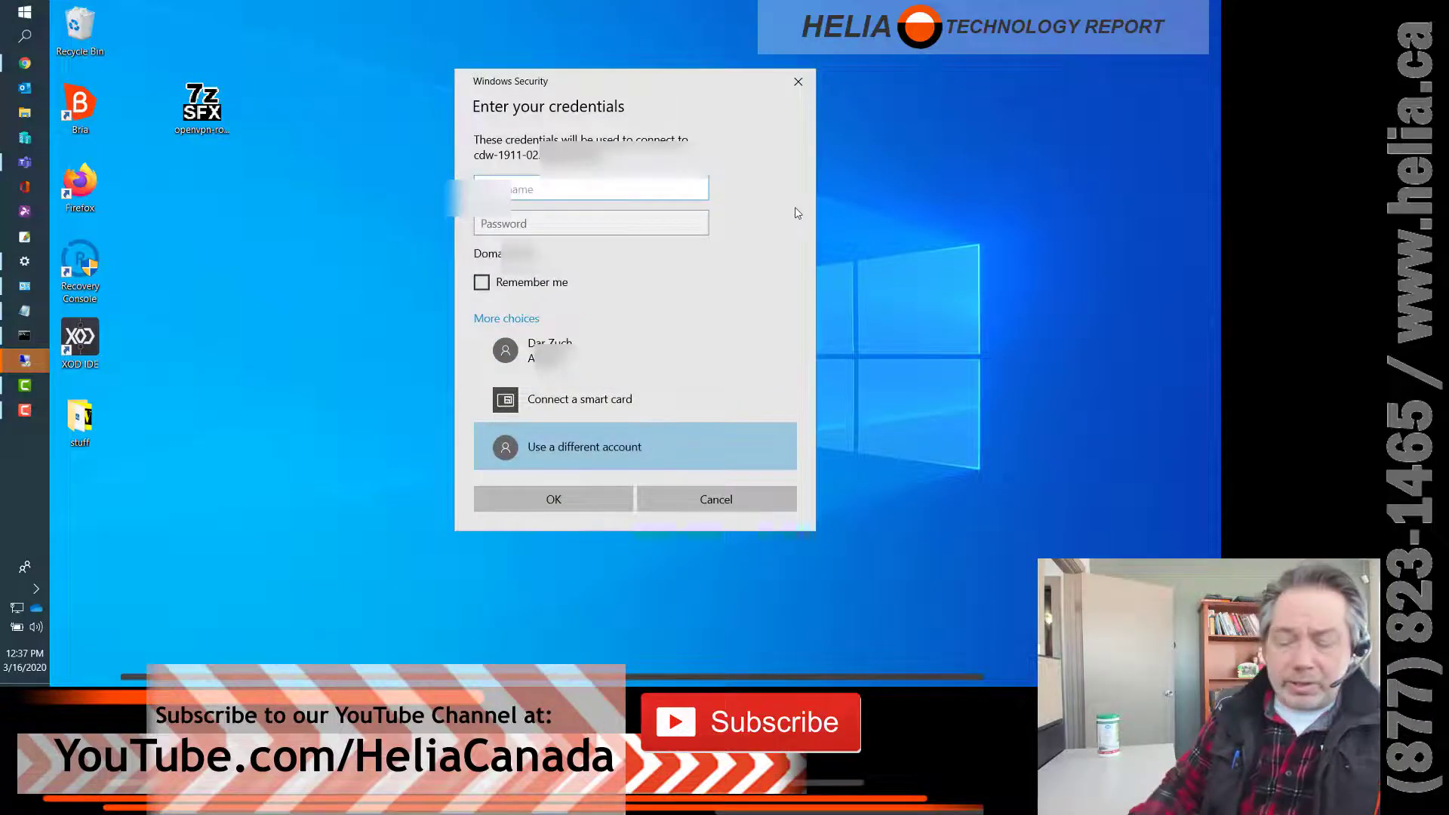
- Enter the user name admin\administrator, fixing a typo, and type the account password
text(admin)
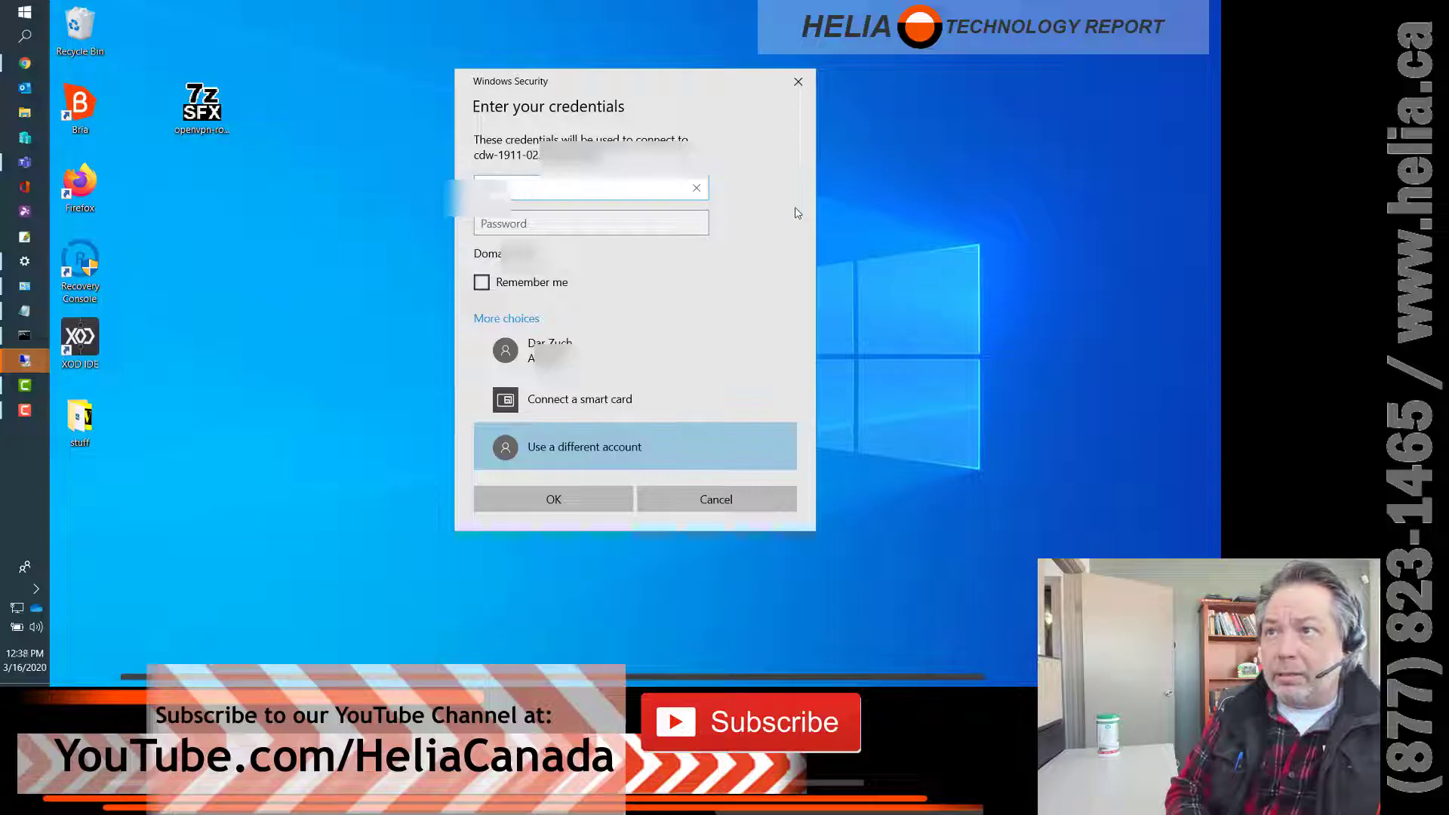
text(\administor)
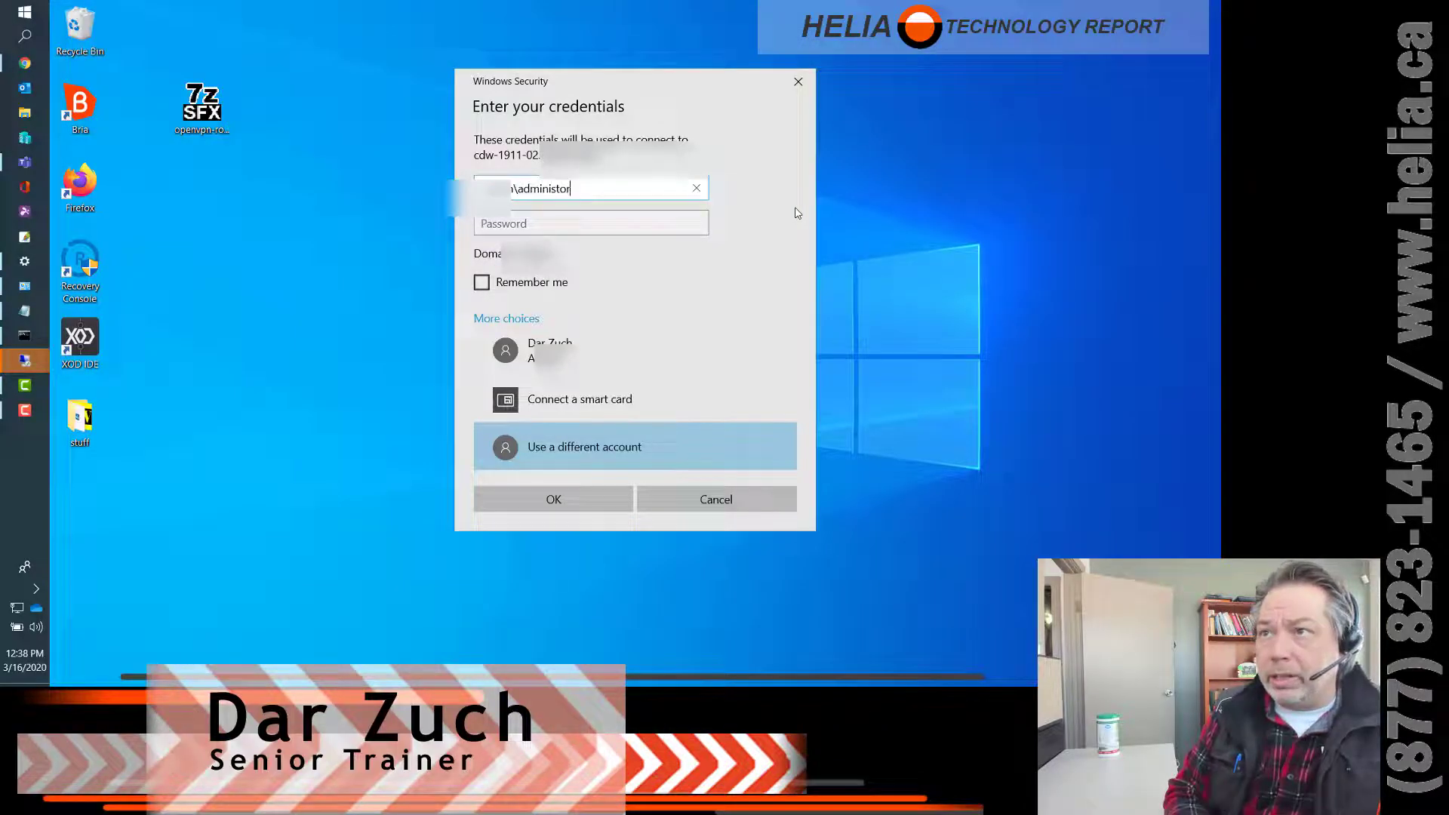
key(Tab)
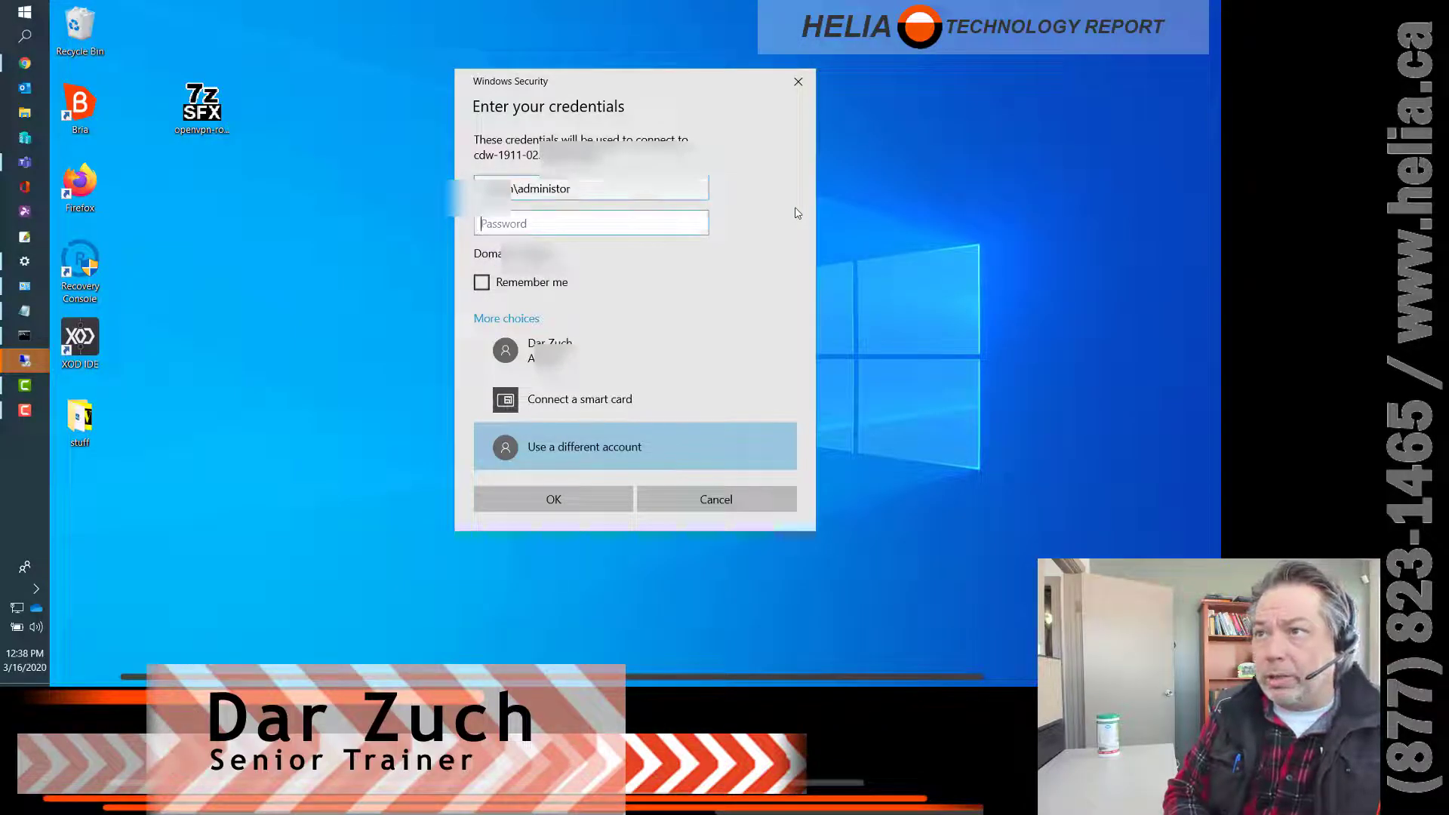
key(shift+Tab)
key(BackSpace)
key(BackSpace)
key(BackSpace)
key(BackSpace)
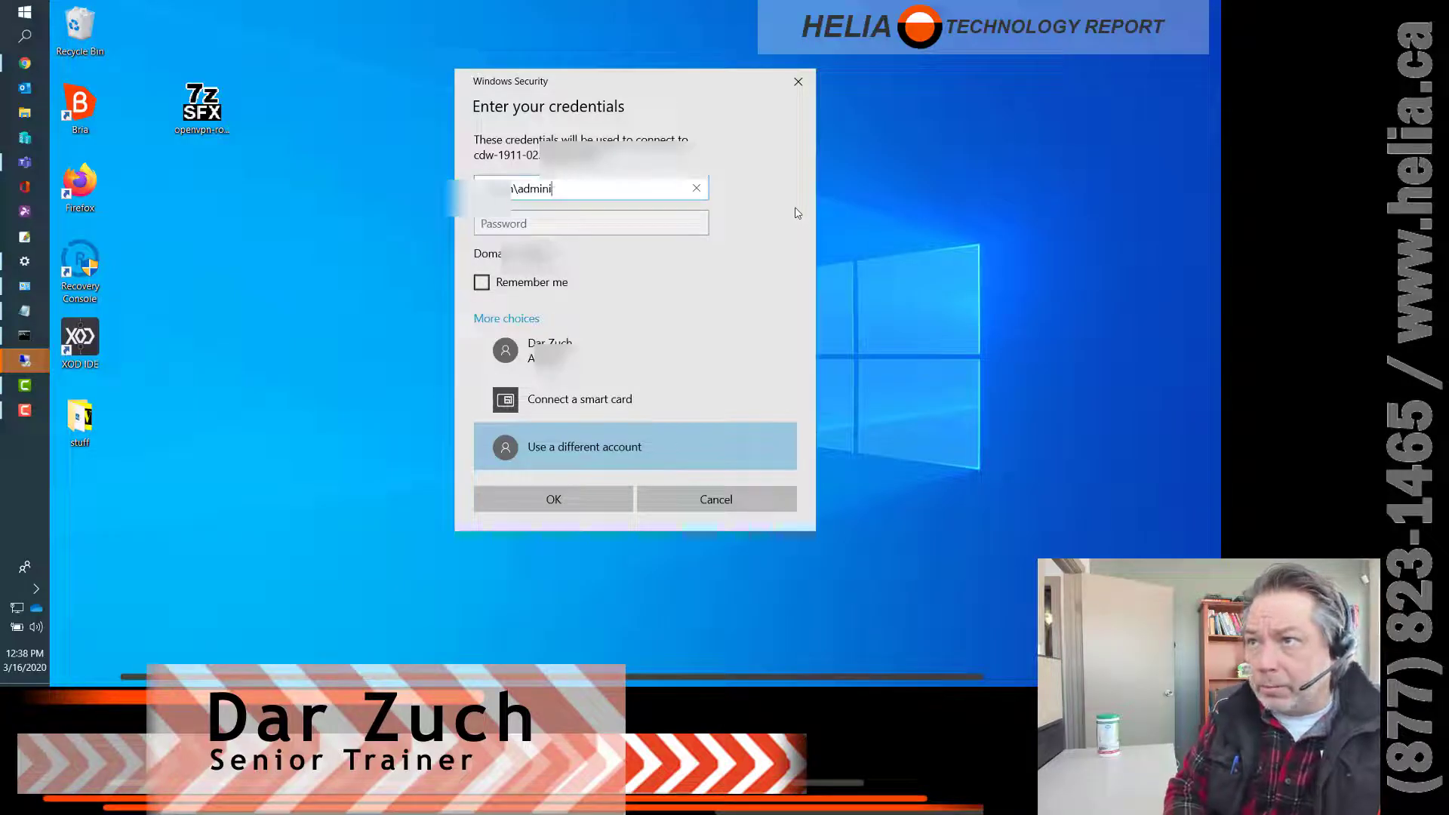
text(strator)
key(Tab)
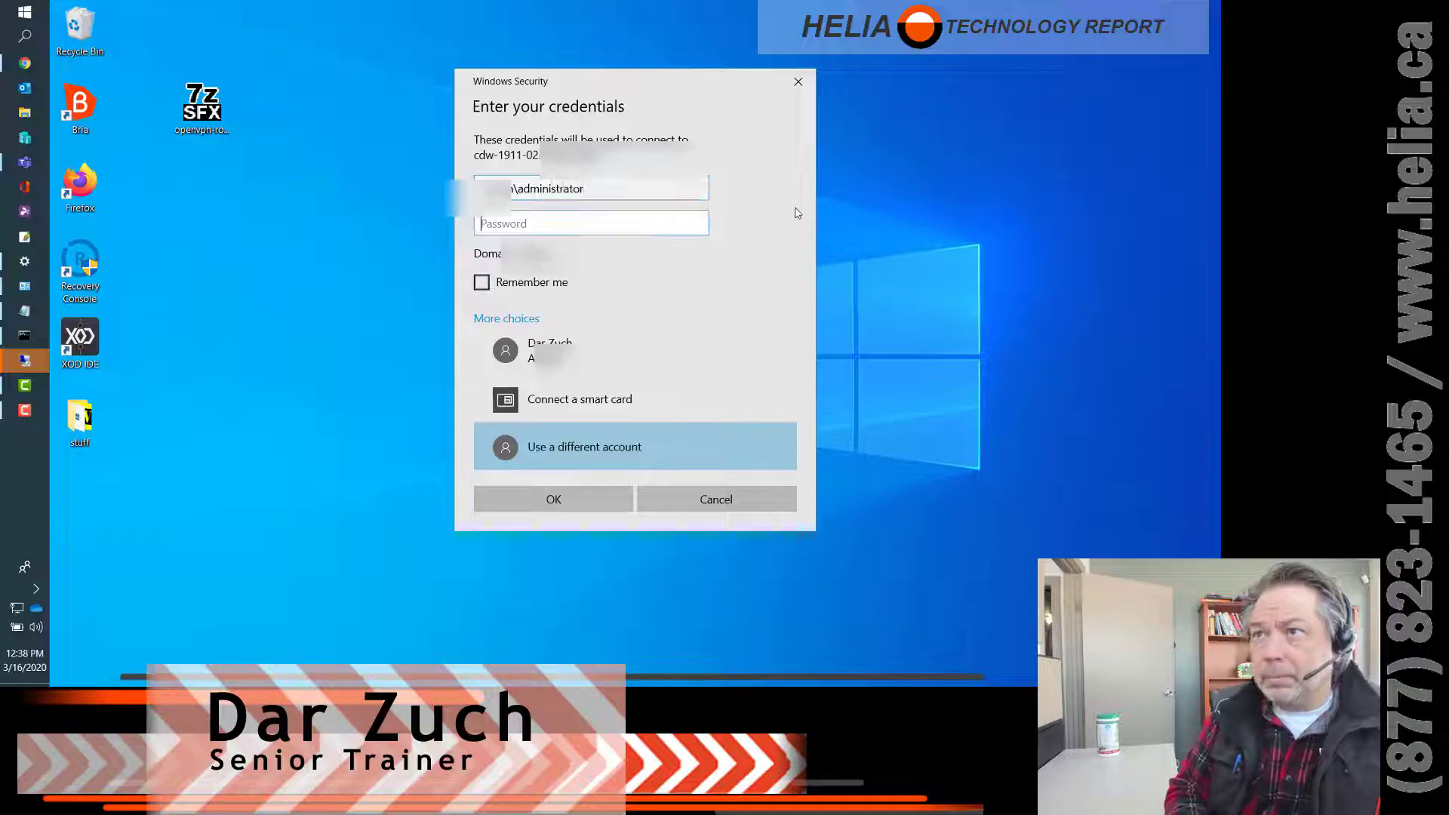
text(•••••••••)
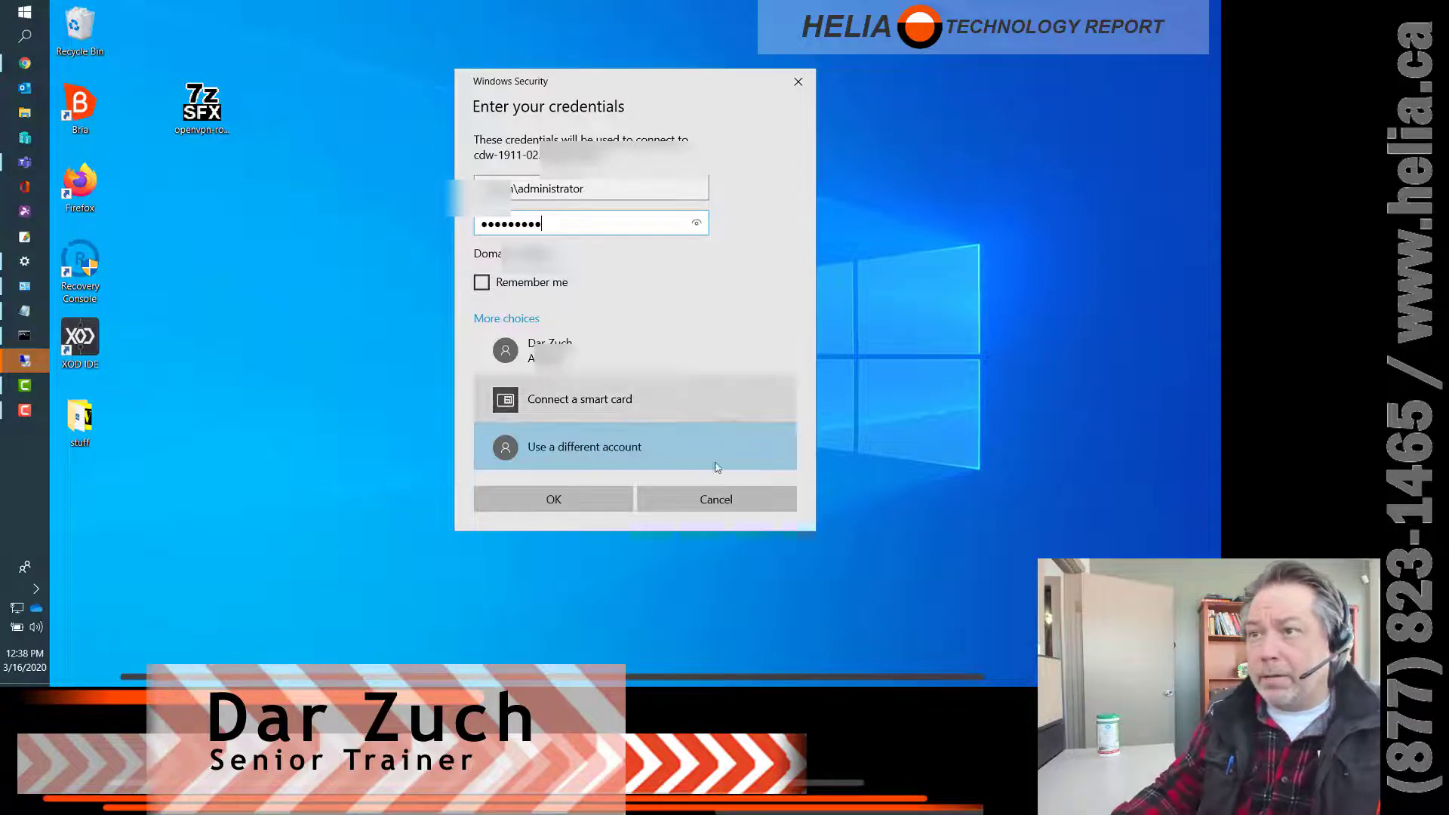
- Submit the administrator credentials and let the remote session load
click(548, 505)
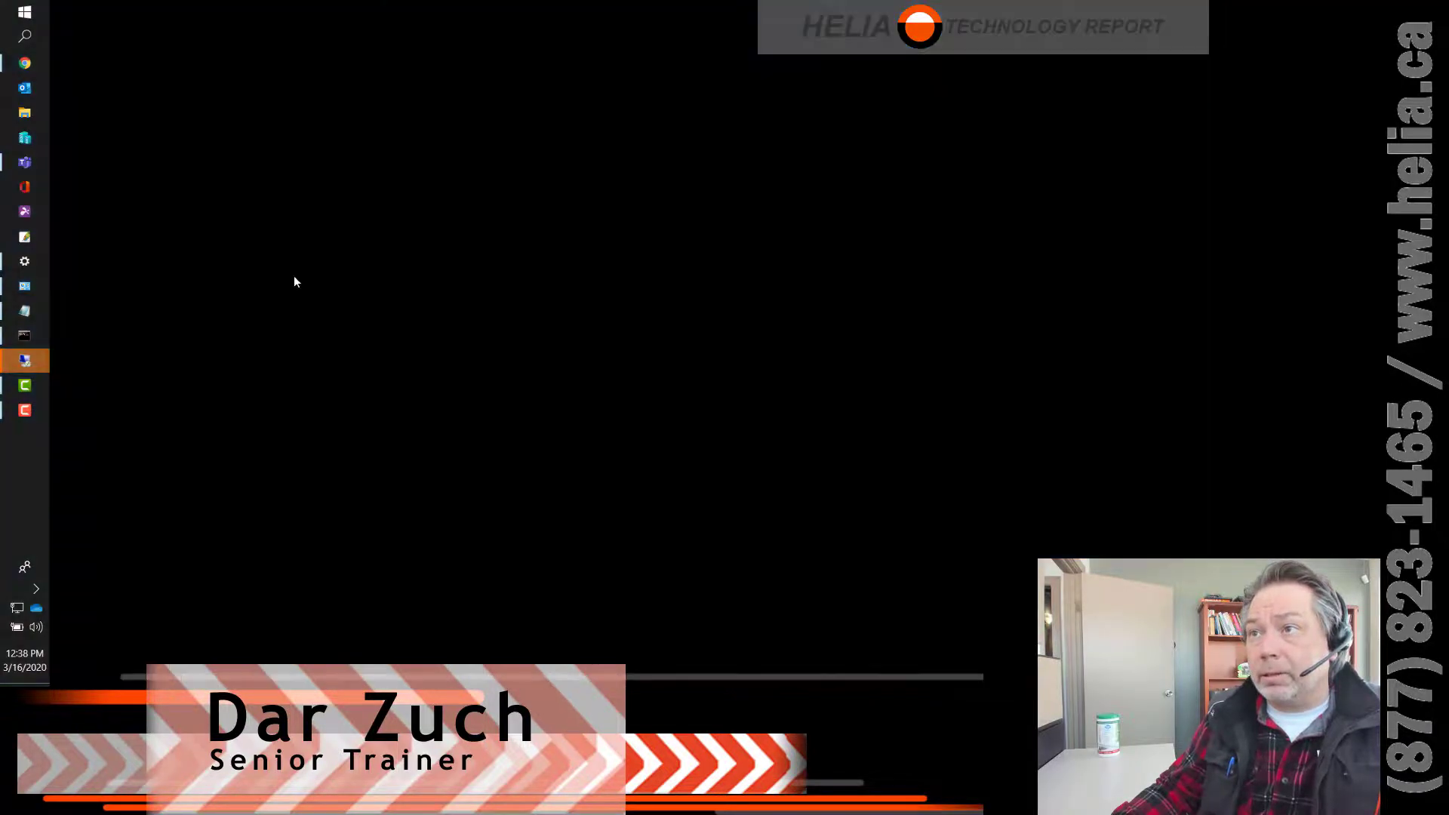